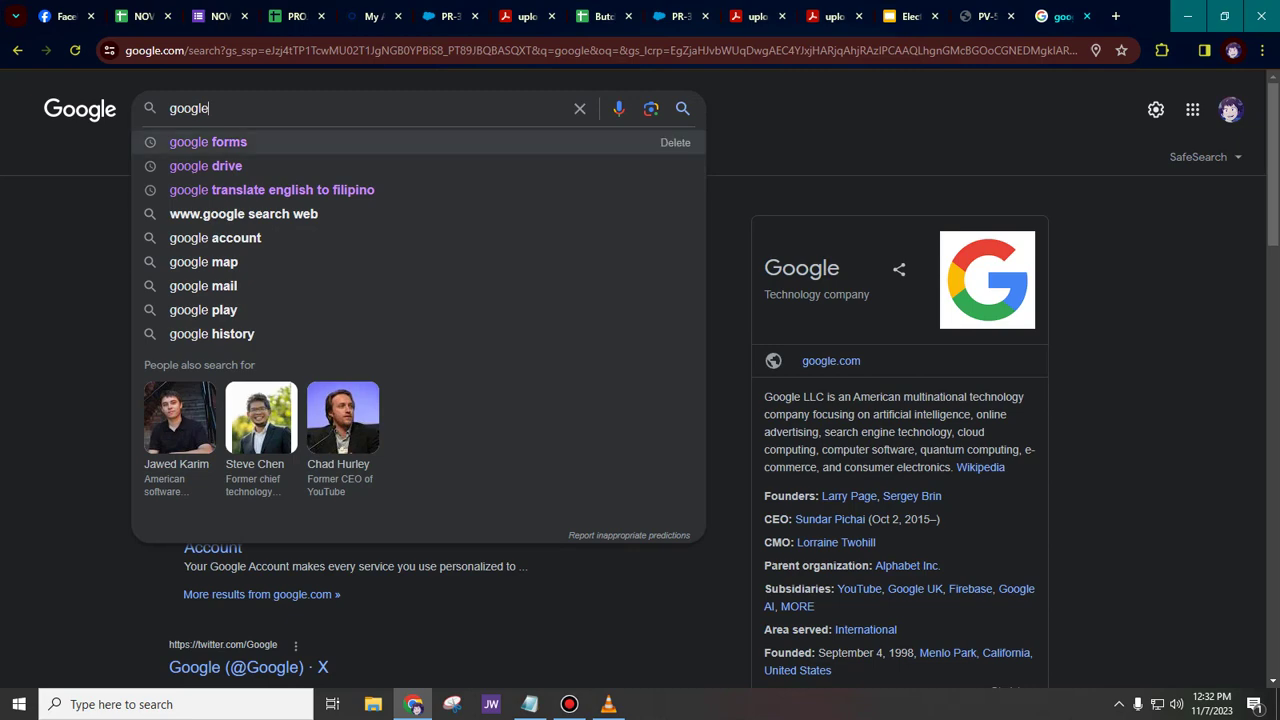
- Search Google for 'google forms' and go through to the Google Forms home page
{"action": "left_click", "coordinate": [208, 142]}
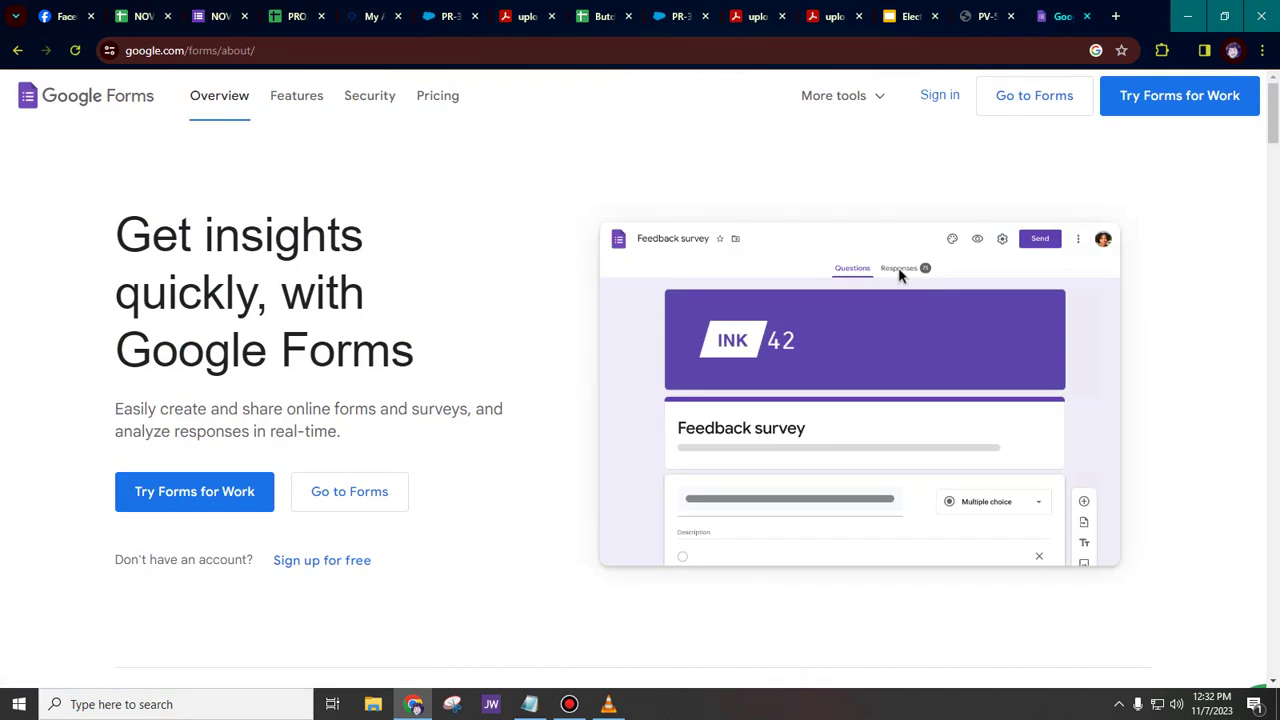
{"action": "left_click", "coordinate": [349, 491]}
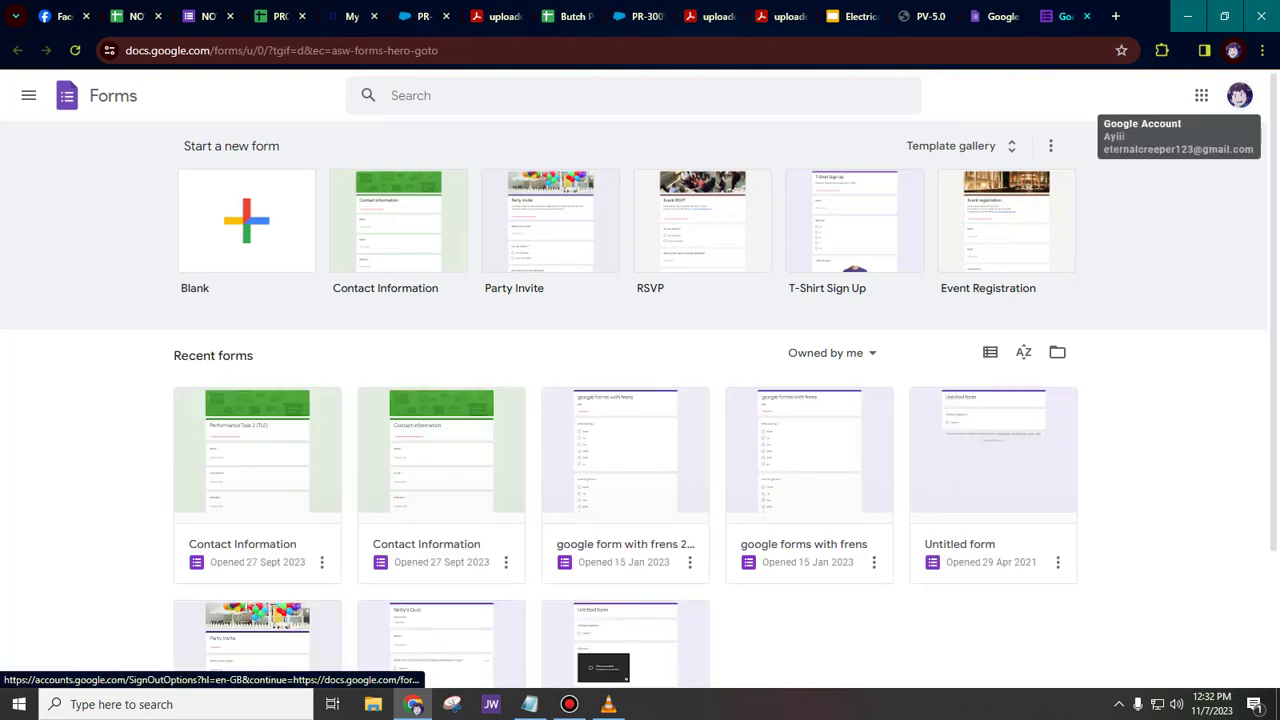
- Switch to another Google account from the profile menu and start a Blank form
{"action": "left_click", "coordinate": [1239, 95]}
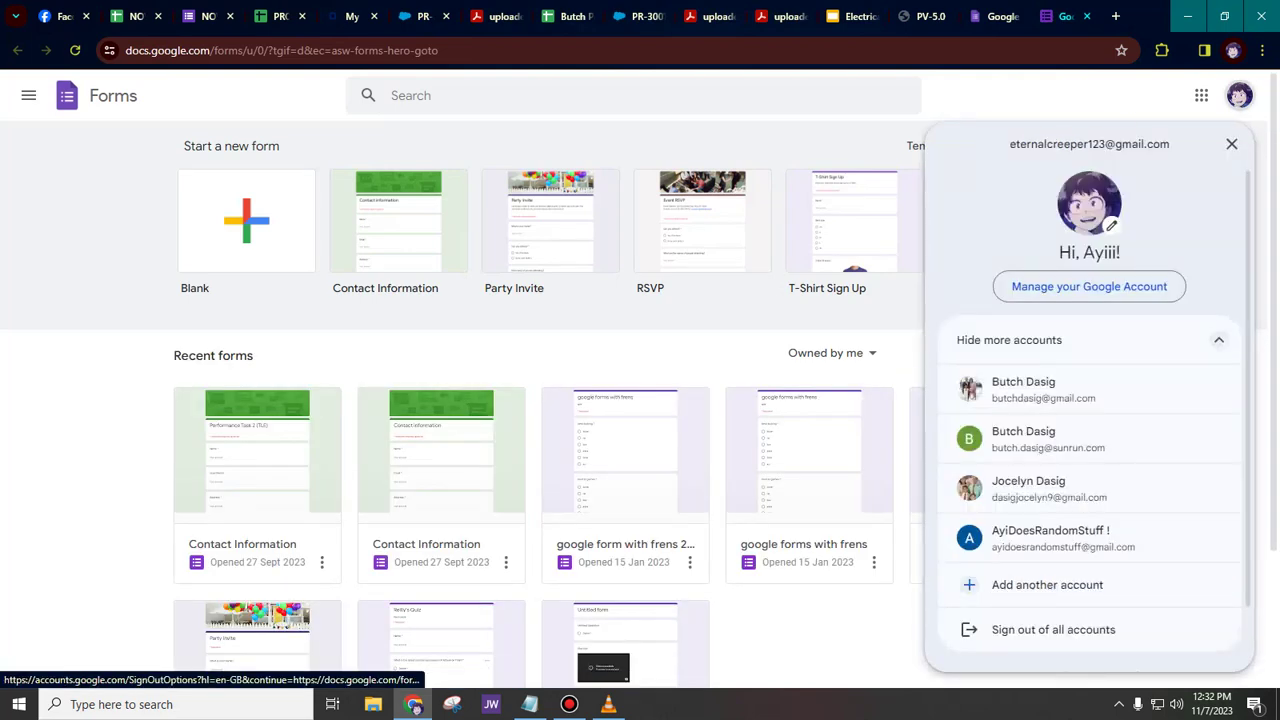
{"action": "left_click", "coordinate": [1030, 392]}
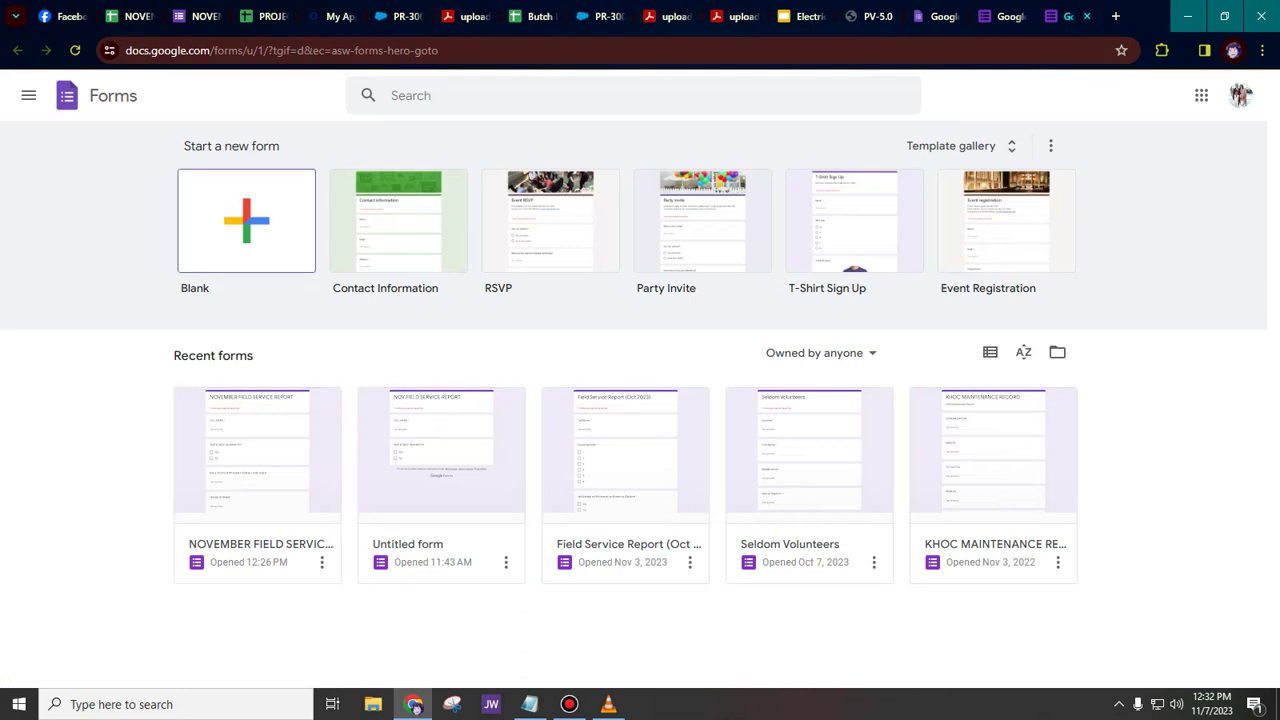
{"action": "left_click", "coordinate": [246, 220]}
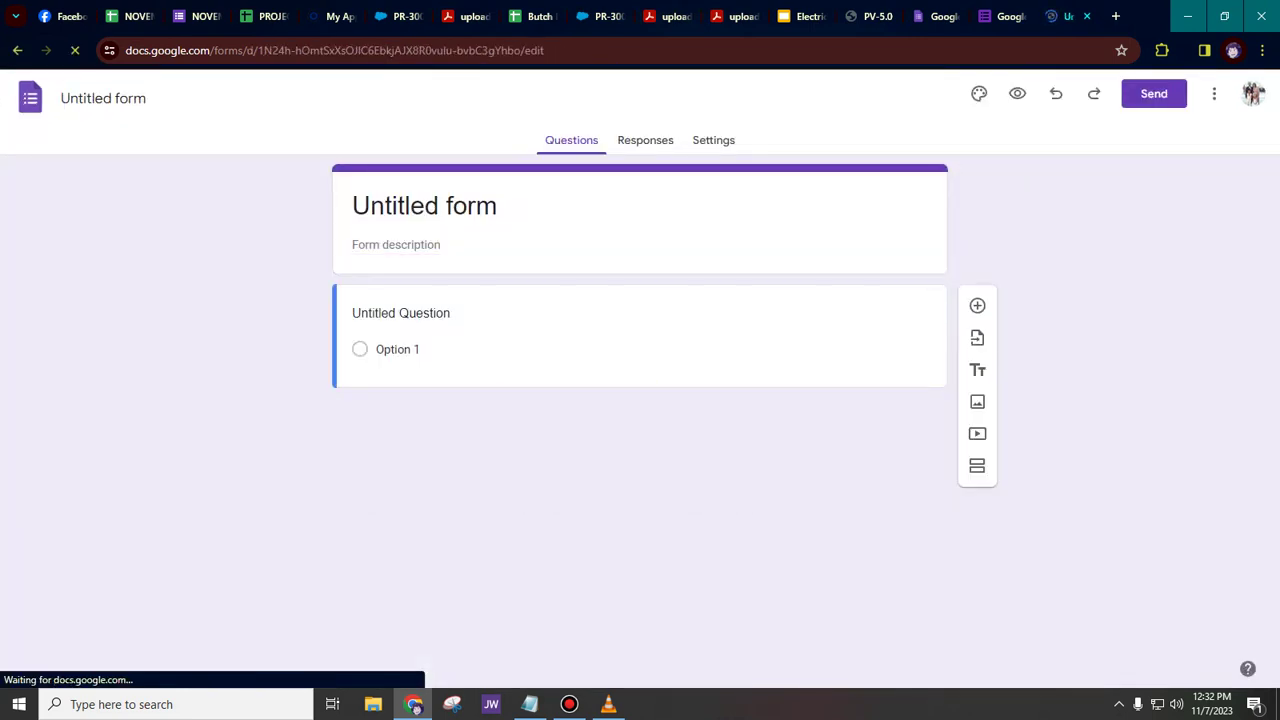
- Replace the 'Untitled form' title with 'DEC REPORT'
{"action": "left_click", "coordinate": [397, 204]}
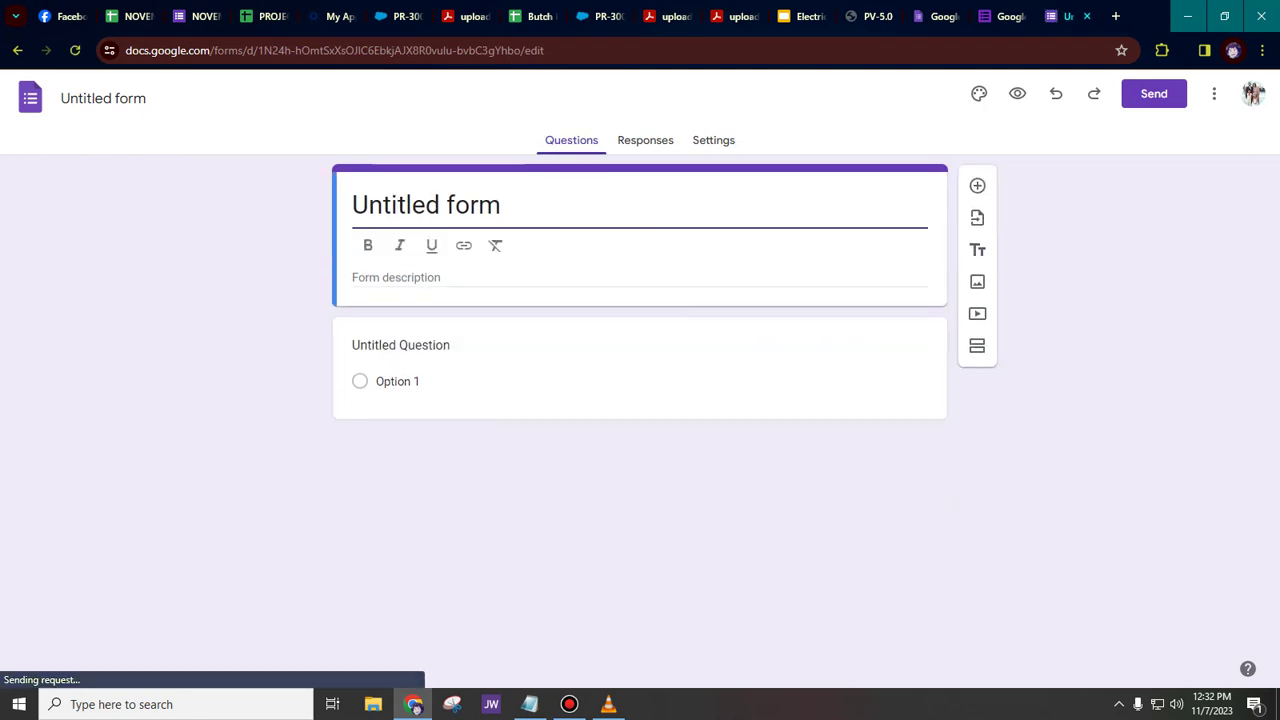
{"action": "key", "text": "ctrl+a"}
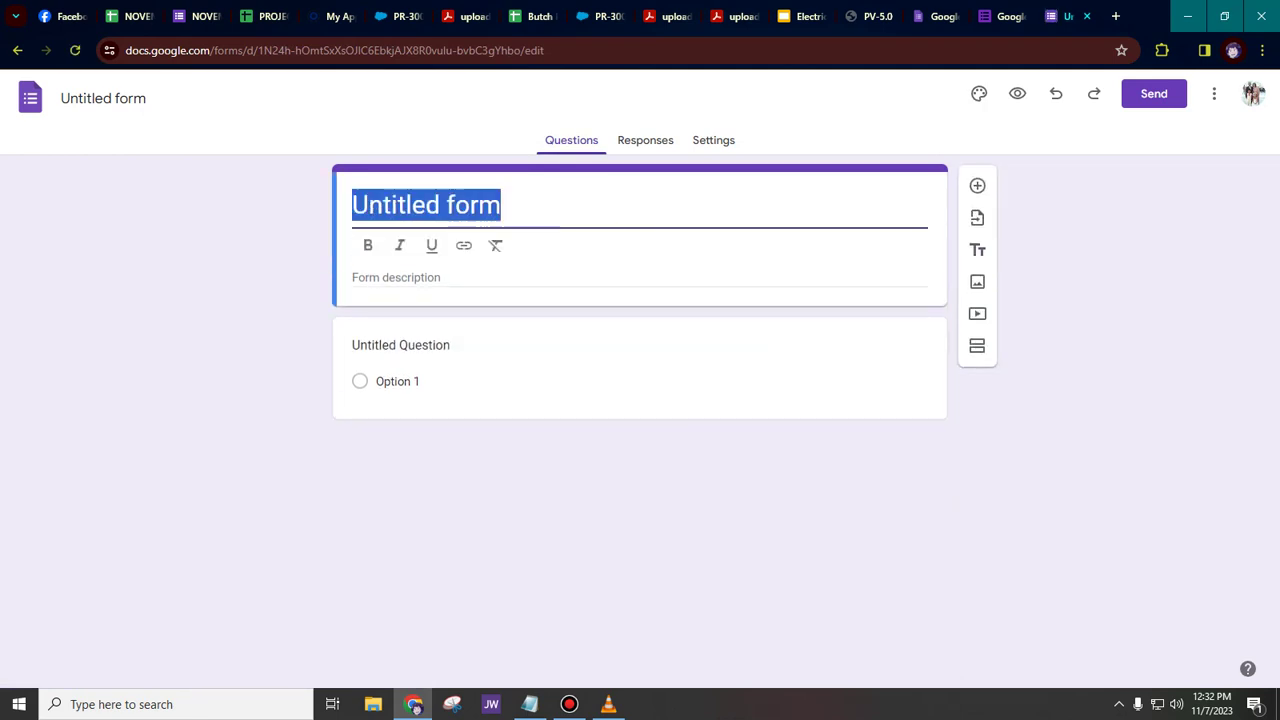
{"action": "type", "text": "de"}
{"action": "key", "text": "BackSpace"}
{"action": "key", "text": "BackSpace"}
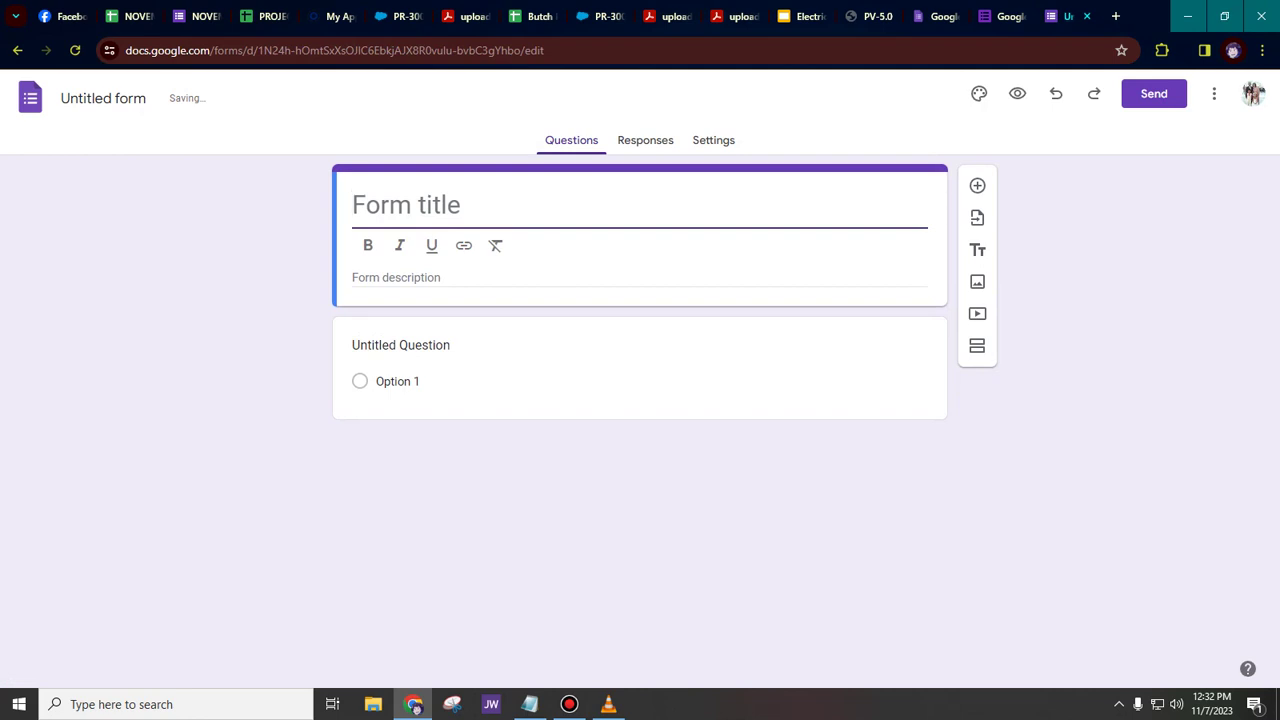
{"action": "type", "text": "DEC"}
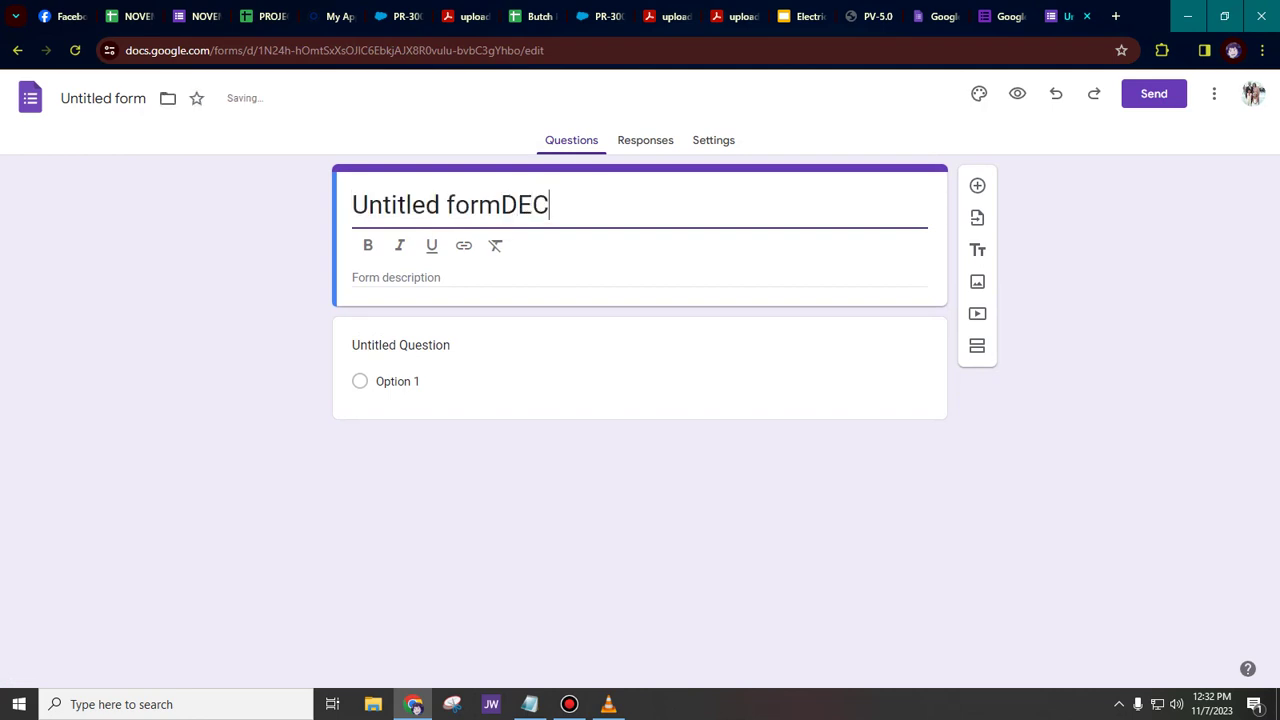
{"action": "key", "text": "ctrl+a"}
{"action": "type", "text": "DE"}
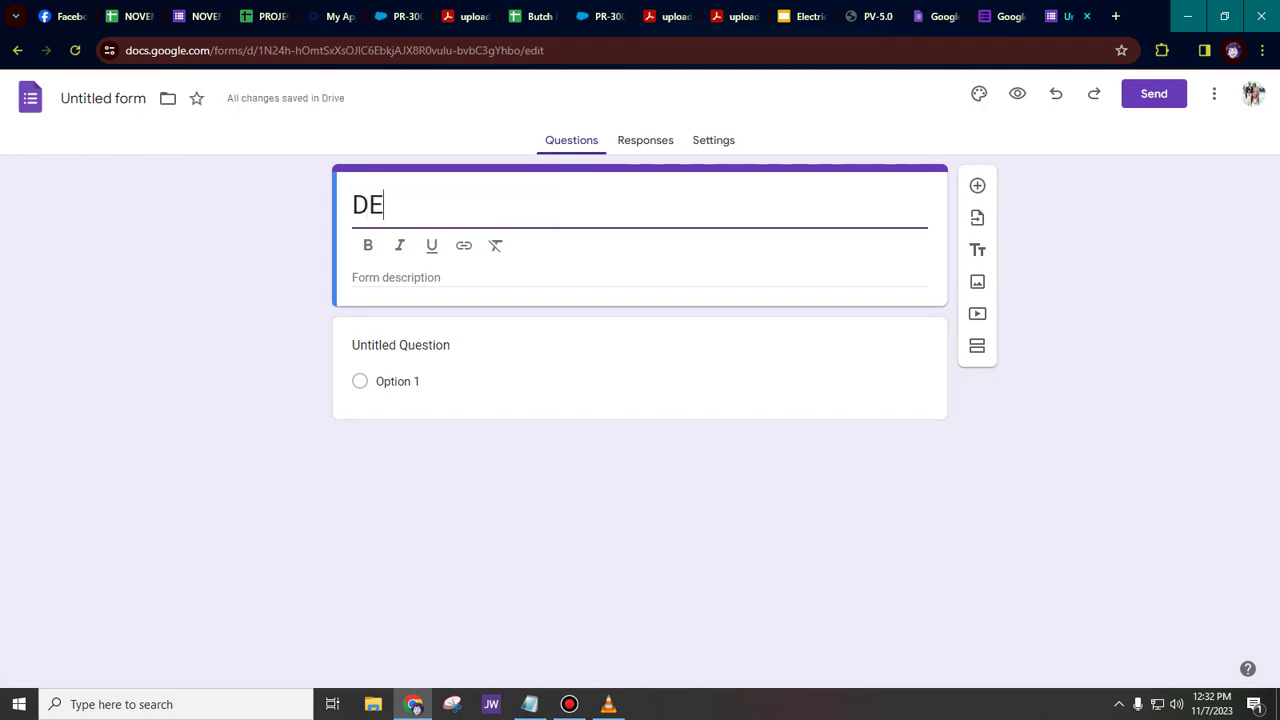
{"action": "type", "text": "C REPORT"}
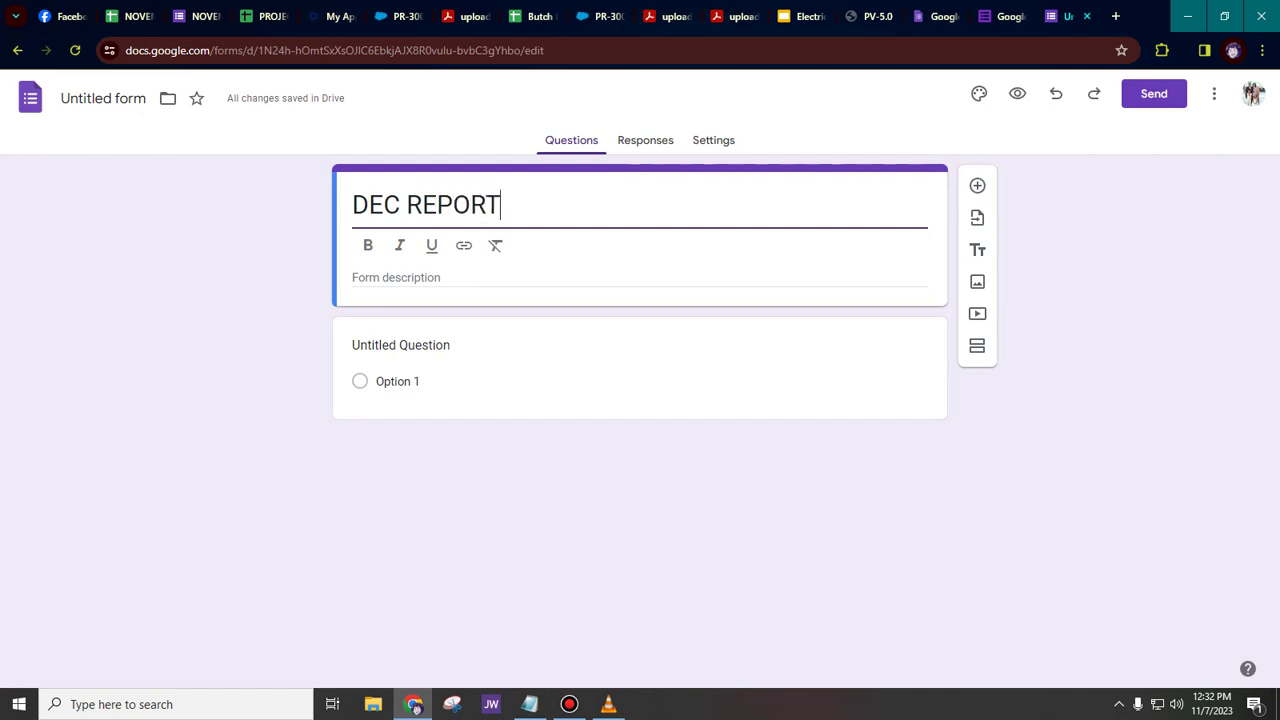
{"action": "left_click", "coordinate": [103, 98]}
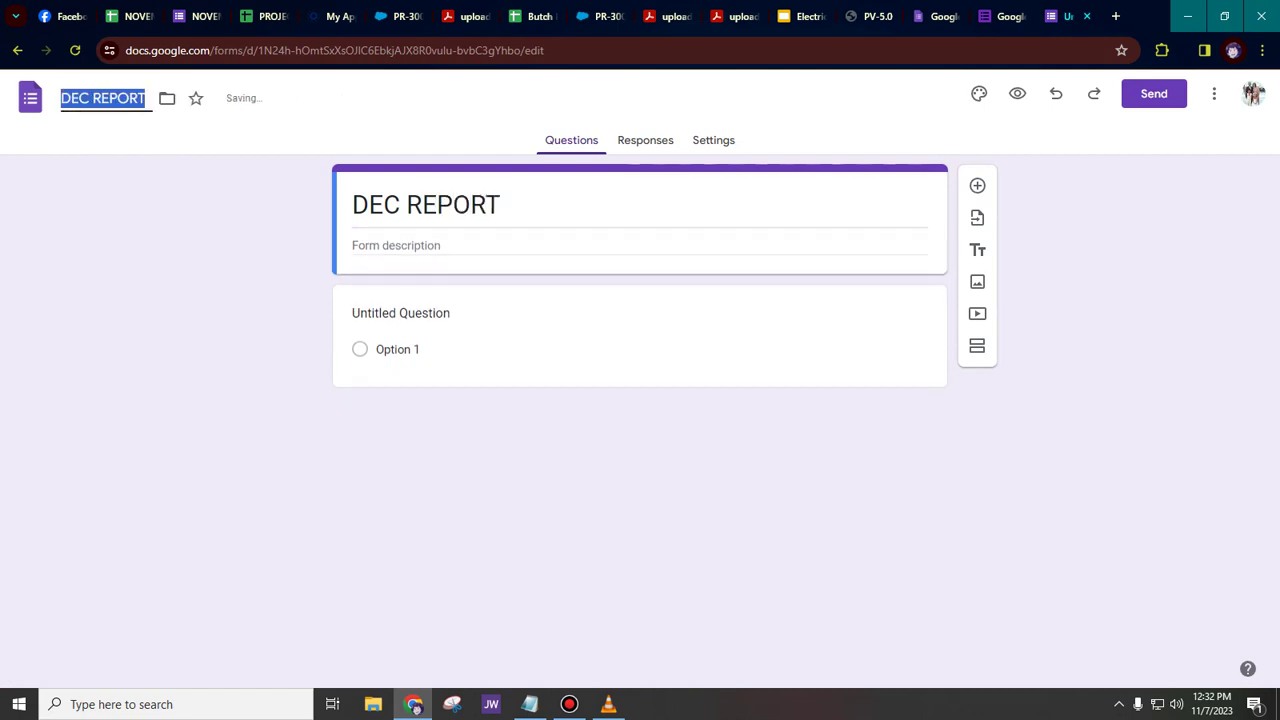
- Make the first question a required Short answer 'FULL NAME', then add another question
{"action": "left_click", "coordinate": [401, 314]}
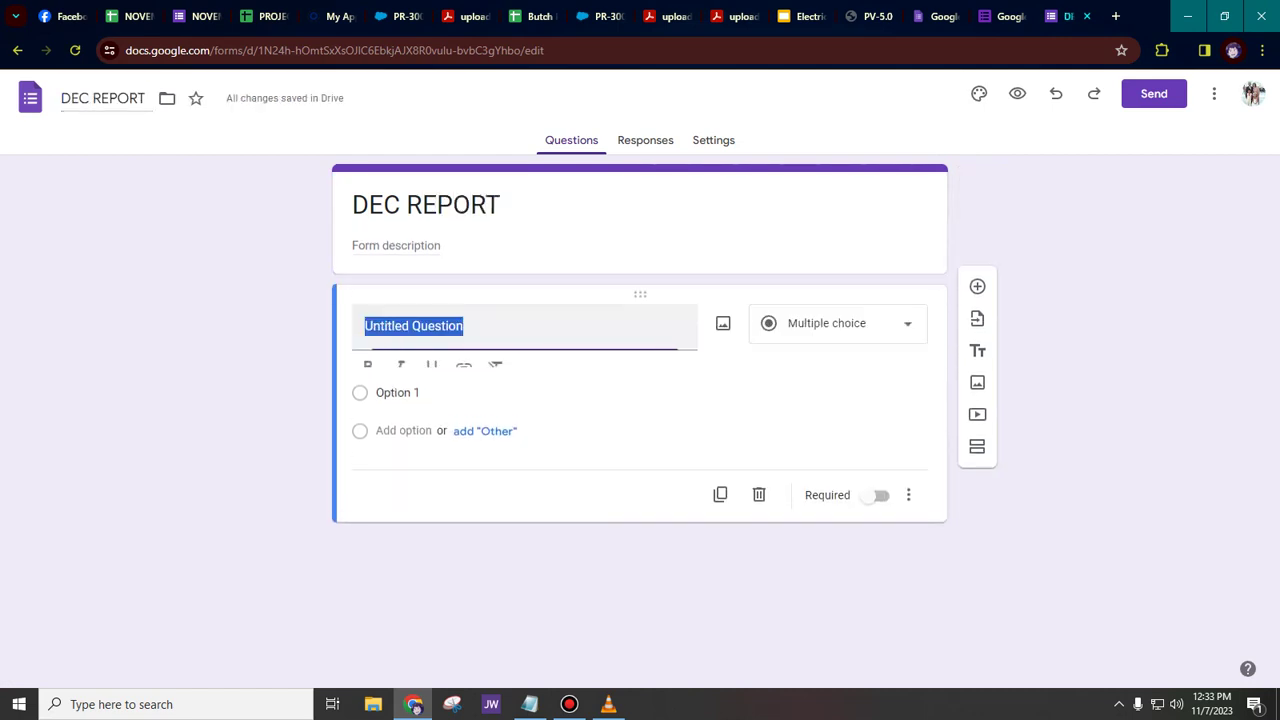
{"action": "type", "text": "FUL"}
{"action": "key", "text": "BackSpace"}
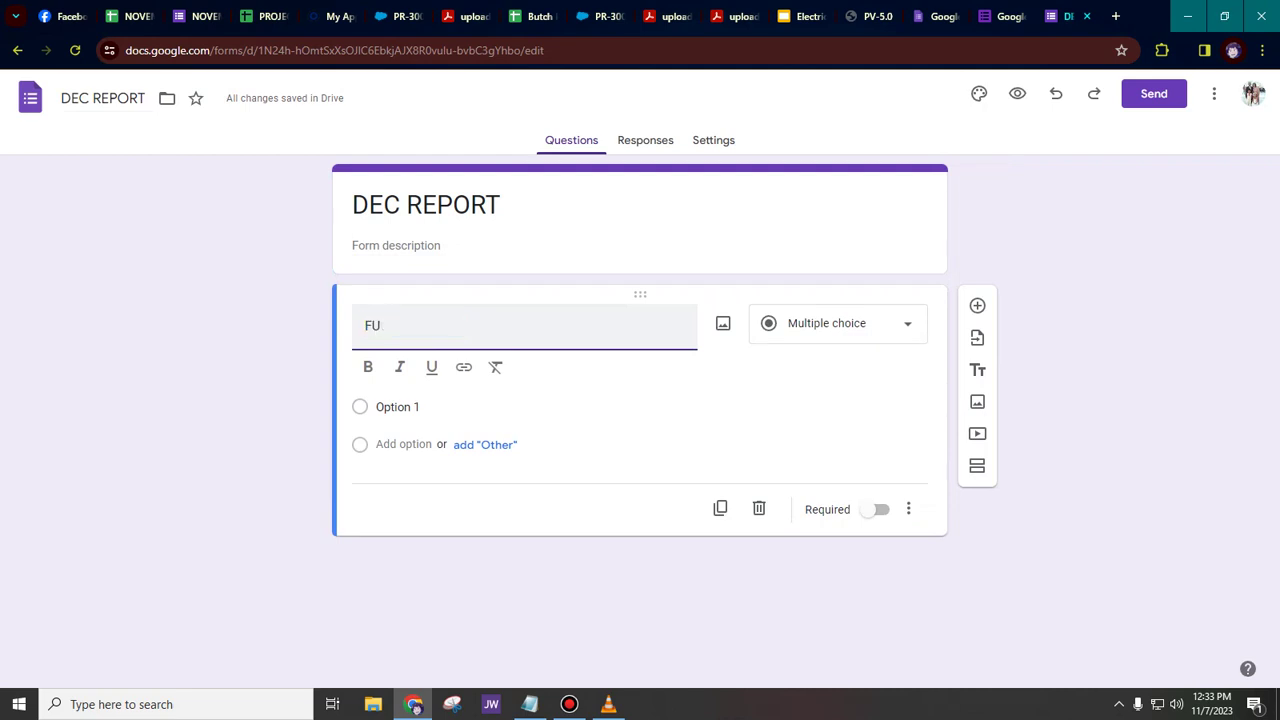
{"action": "type", "text": "LL NAME"}
{"action": "left_click", "coordinate": [838, 324]}
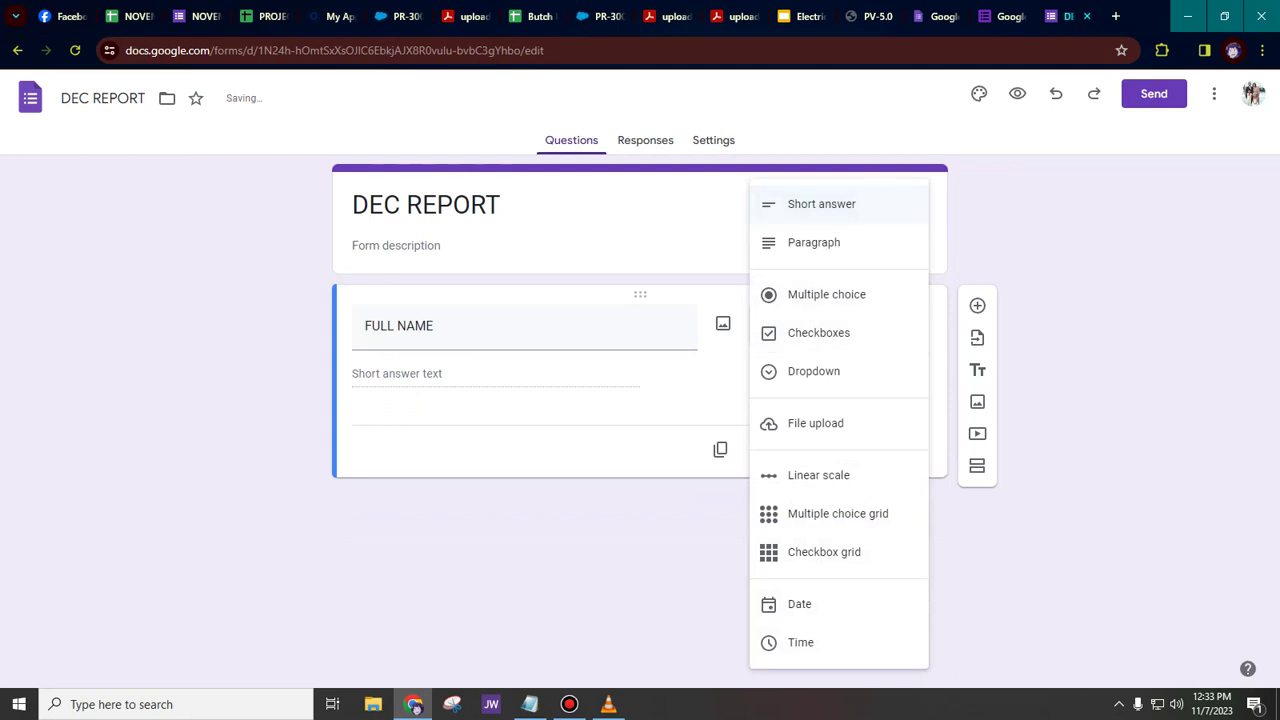
{"action": "left_click", "coordinate": [857, 205]}
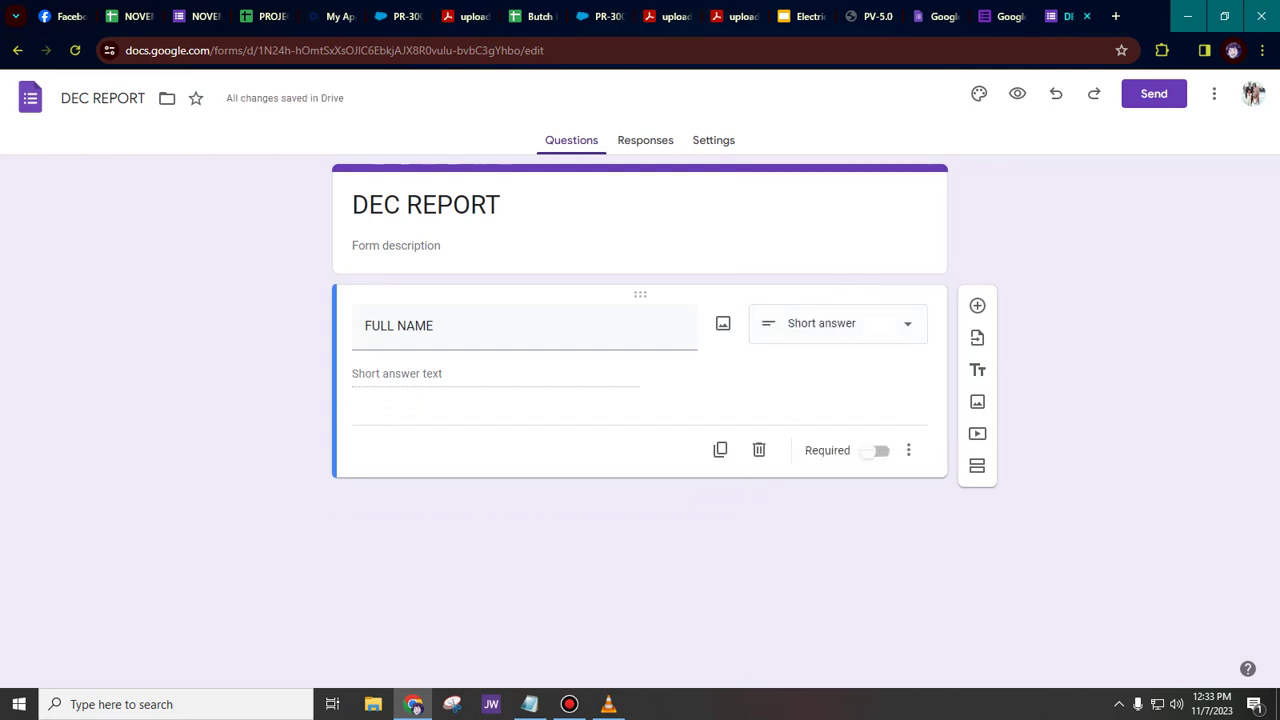
{"action": "left_click", "coordinate": [838, 324]}
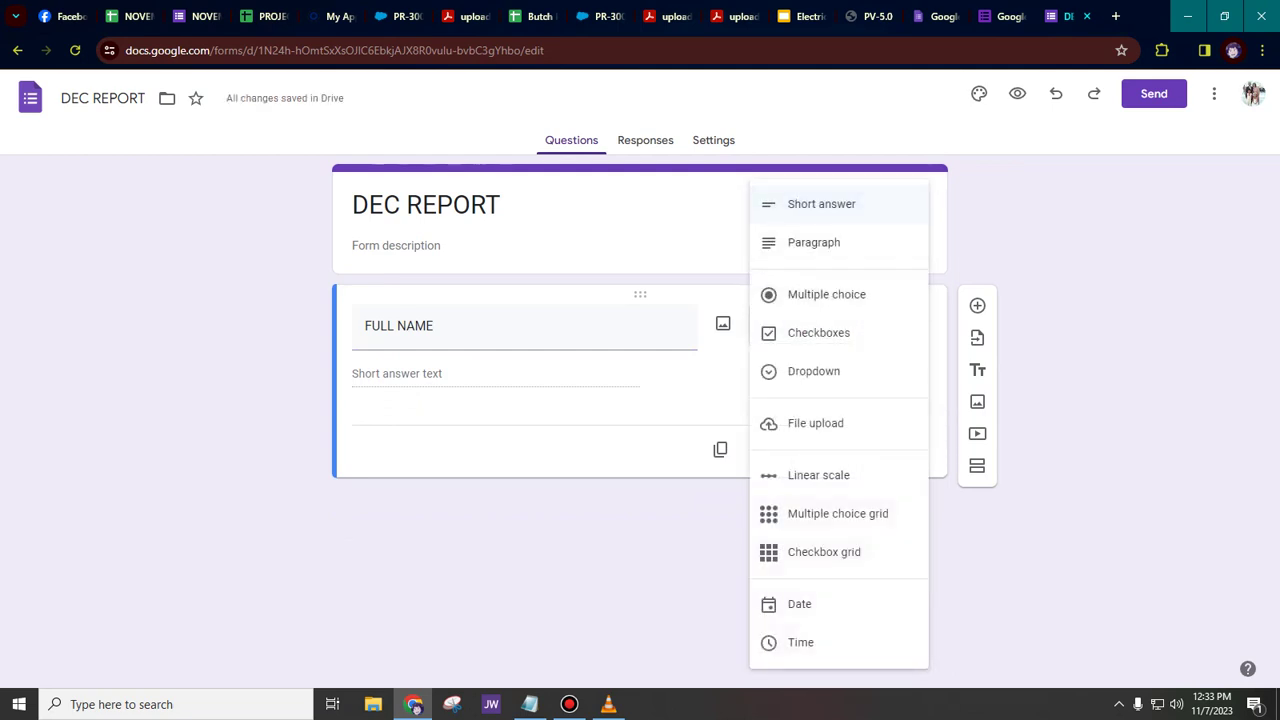
{"action": "left_click", "coordinate": [870, 205]}
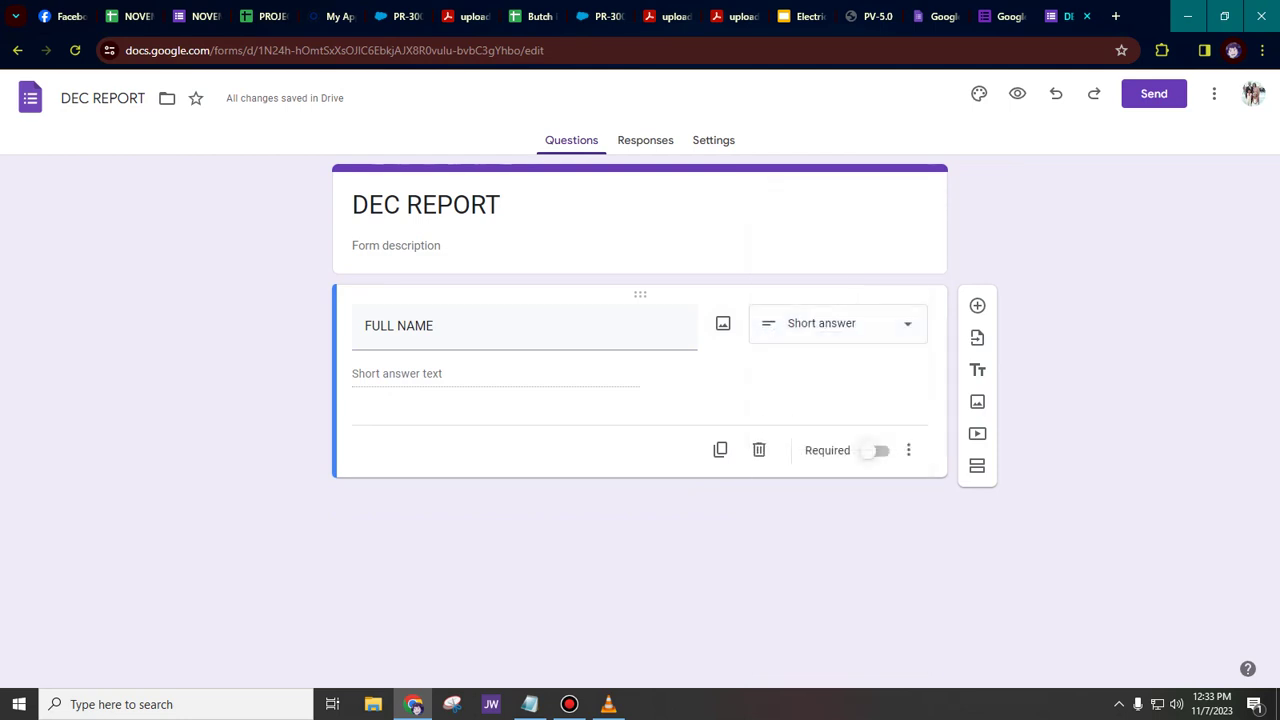
{"action": "left_click", "coordinate": [877, 450]}
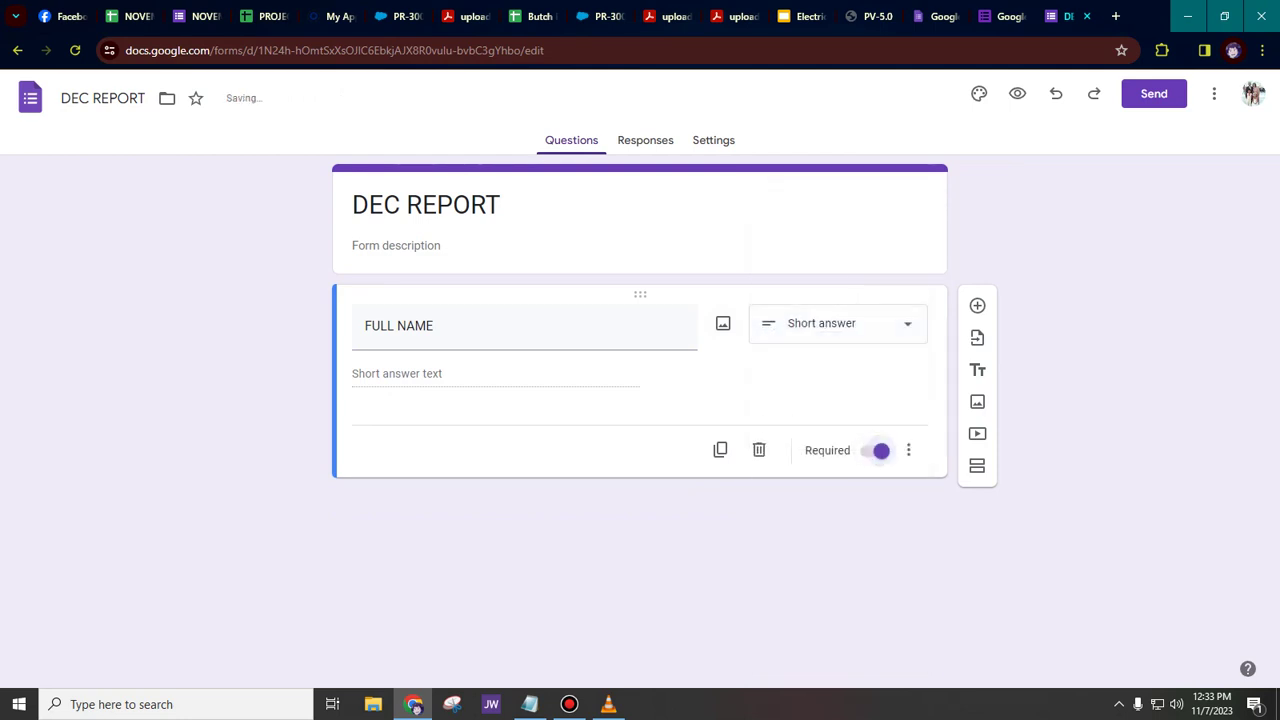
{"action": "left_click", "coordinate": [977, 305]}
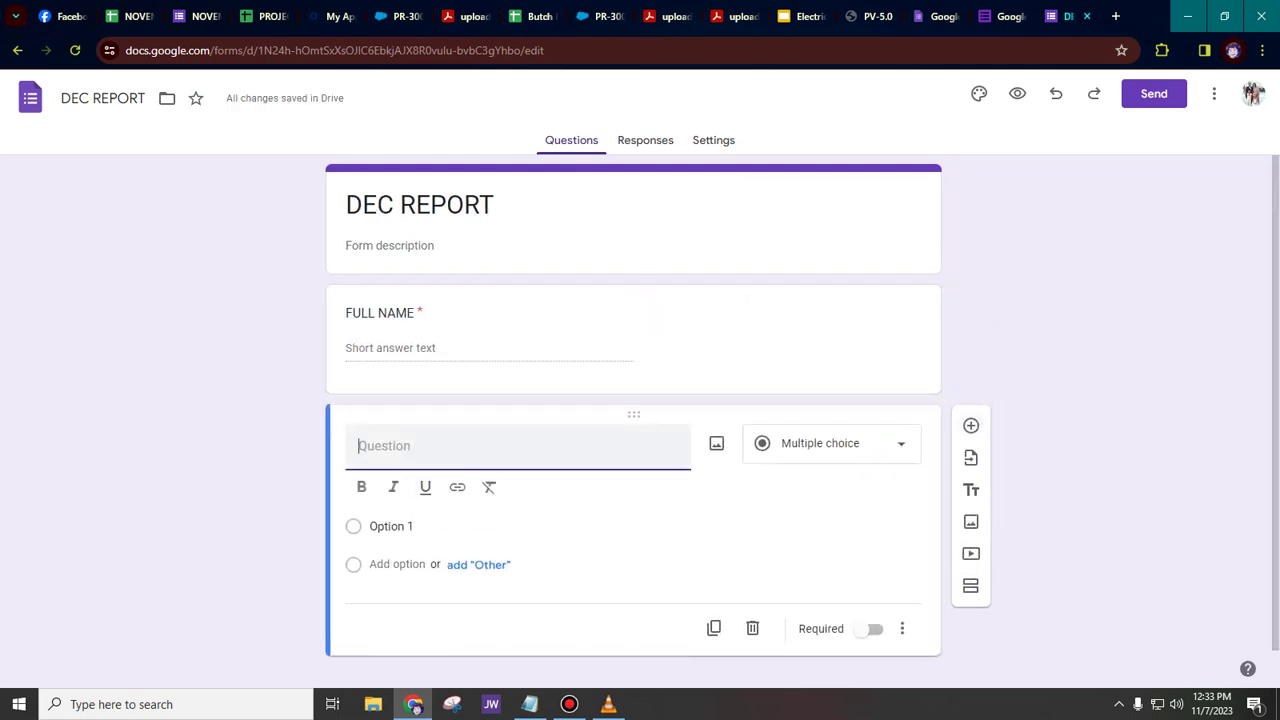
- Title the second question 'PARTICIPATE SA MINISTRY'
{"action": "type", "text": "PARTICAP"}
{"action": "key", "text": "BackSpace"}
{"action": "type", "text": "I"}
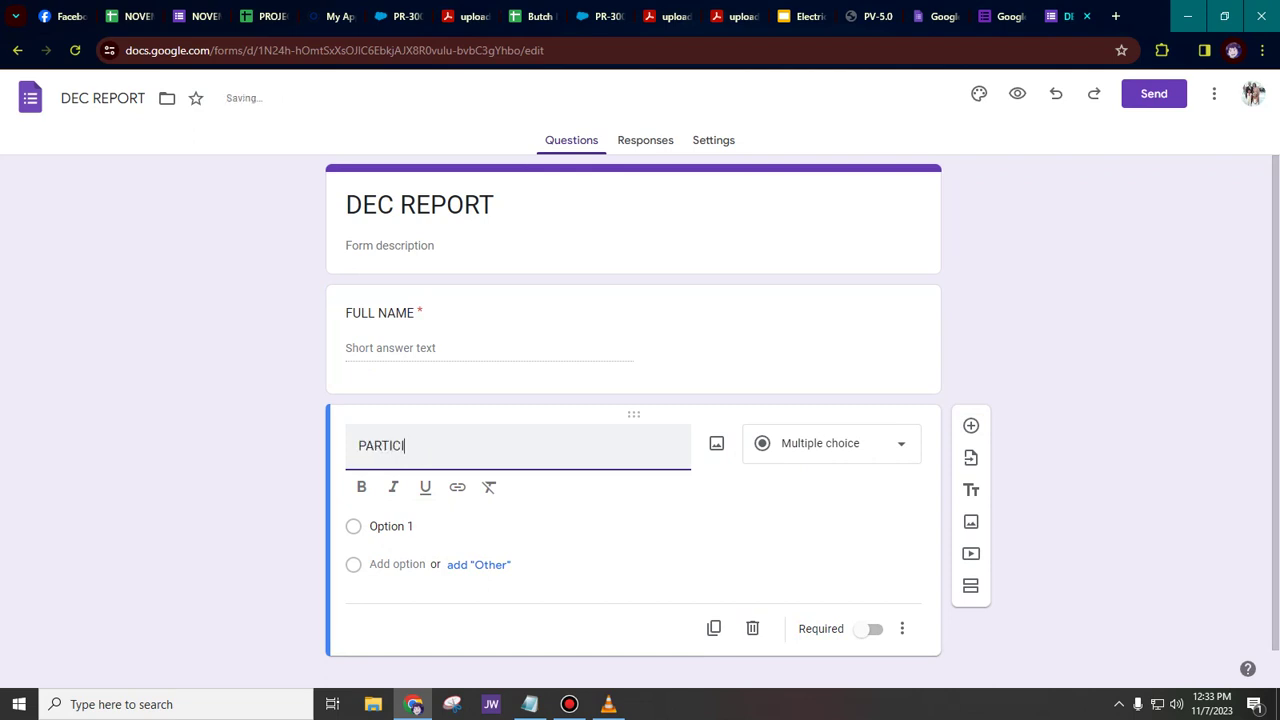
{"action": "type", "text": "PATE "}
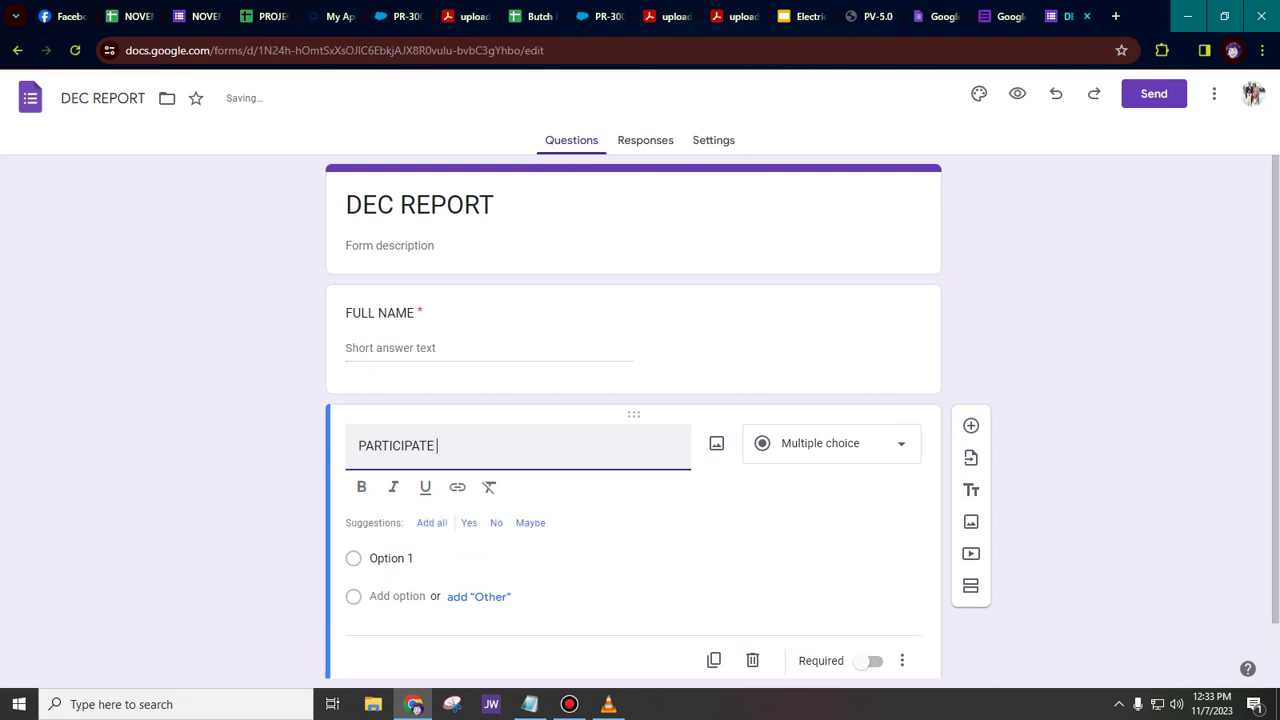
{"action": "type", "text": "SA INISTRY"}
{"action": "key", "text": "BackSpace"}
{"action": "key", "text": "BackSpace"}
{"action": "key", "text": "BackSpace"}
{"action": "key", "text": "BackSpace"}
{"action": "key", "text": "BackSpace"}
{"action": "key", "text": "BackSpace"}
{"action": "type", "text": "MIN"}
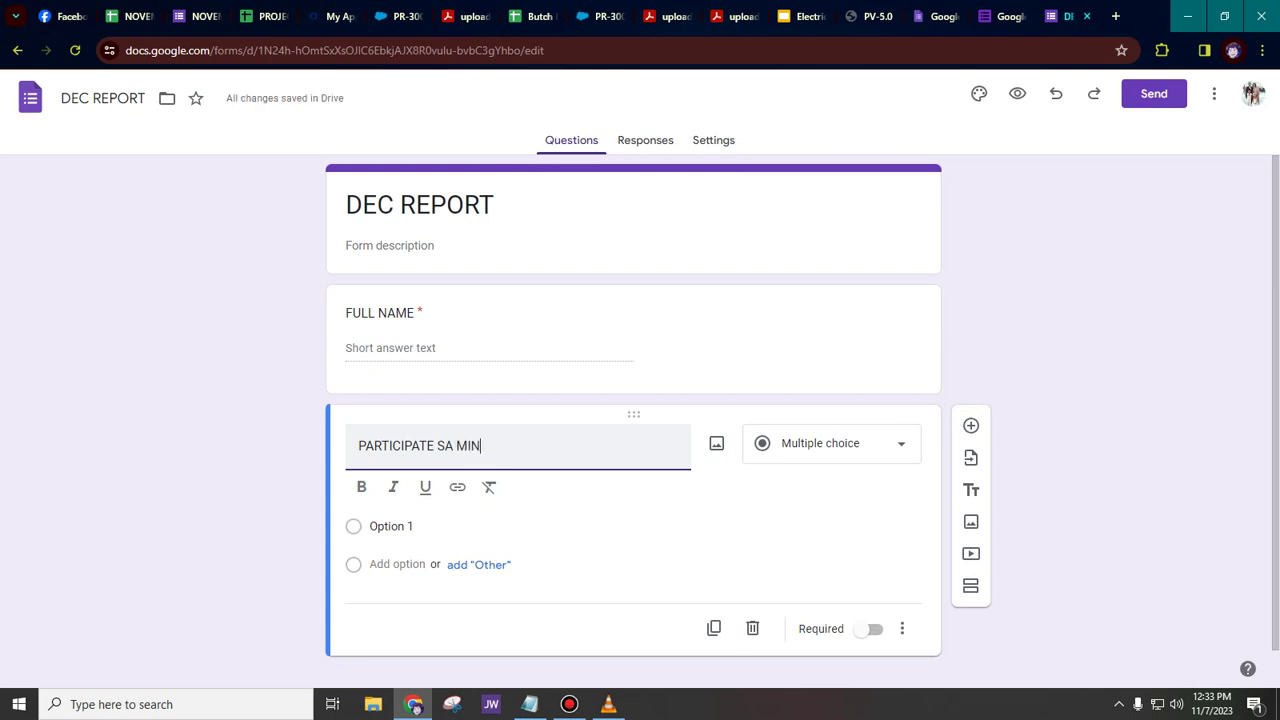
{"action": "key", "text": "BackSpace"}
{"action": "type", "text": "ISTRY"}
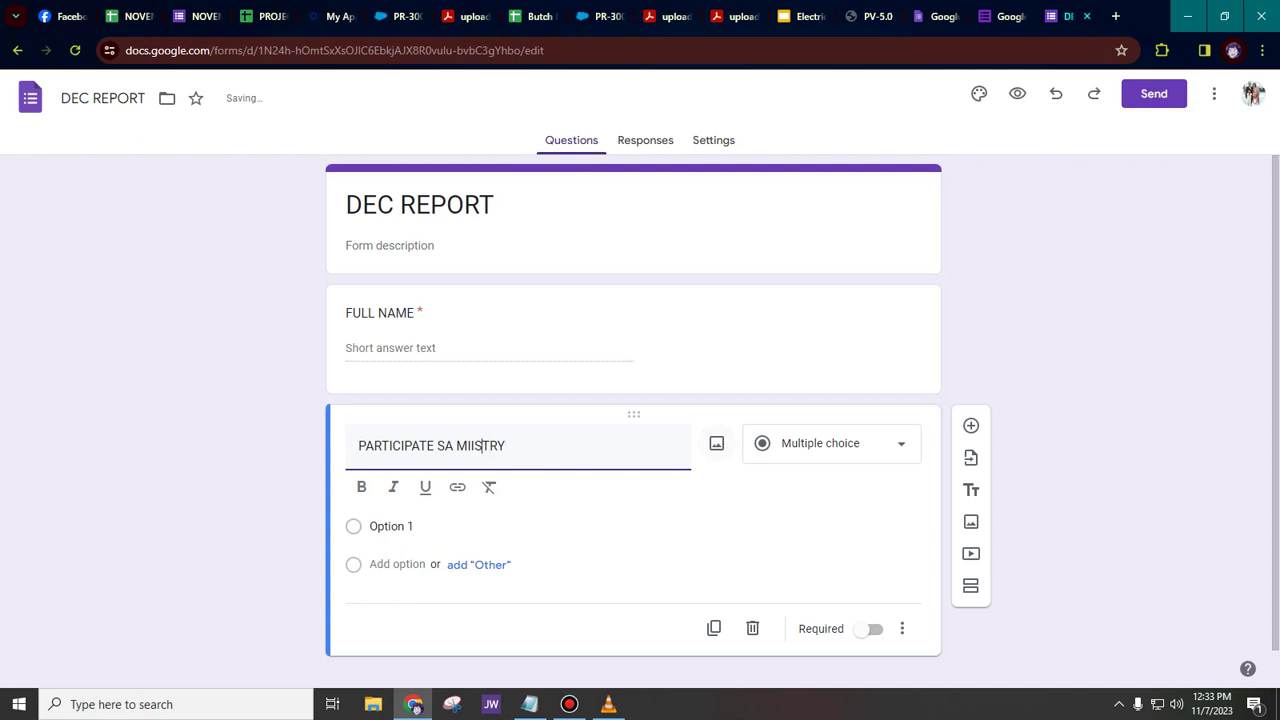
{"action": "key", "text": "Left"}
{"action": "type", "text": "N"}
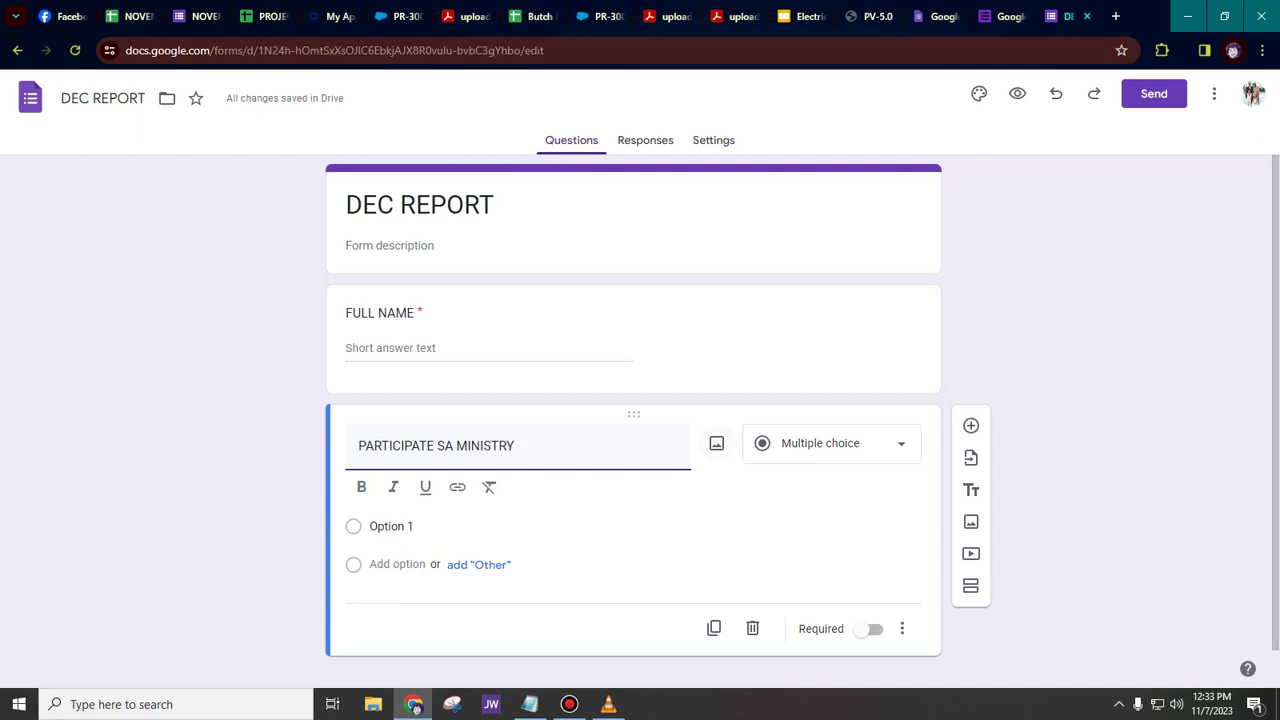
- Make it a required Checkboxes question with choices YES and NO, then add another question
{"action": "left_click", "coordinate": [831, 443]}
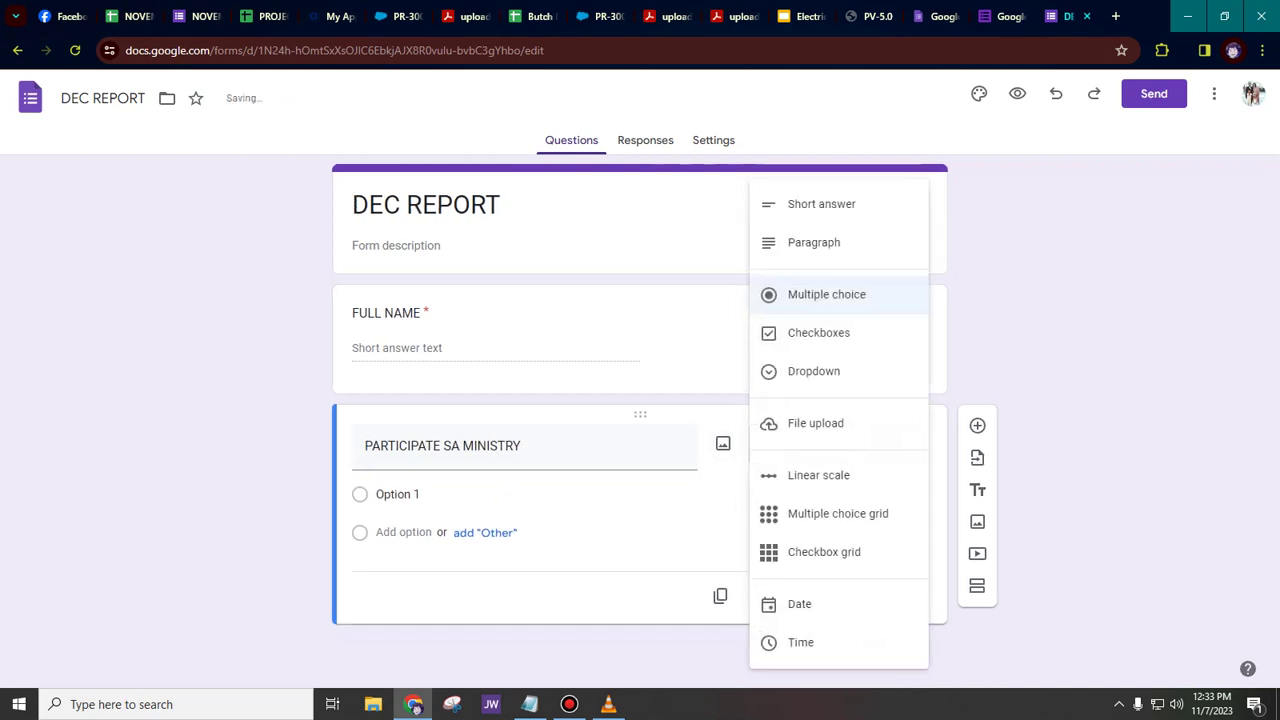
{"action": "left_click", "coordinate": [818, 332]}
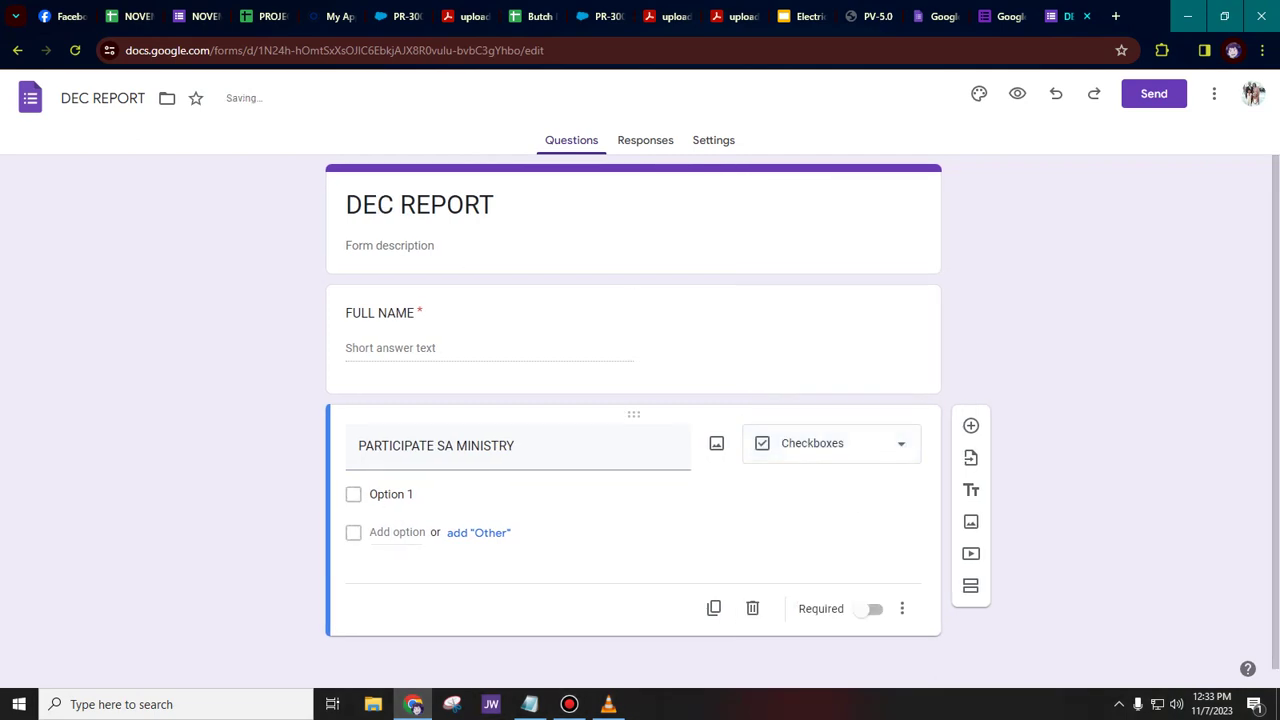
{"action": "left_click", "coordinate": [607, 494]}
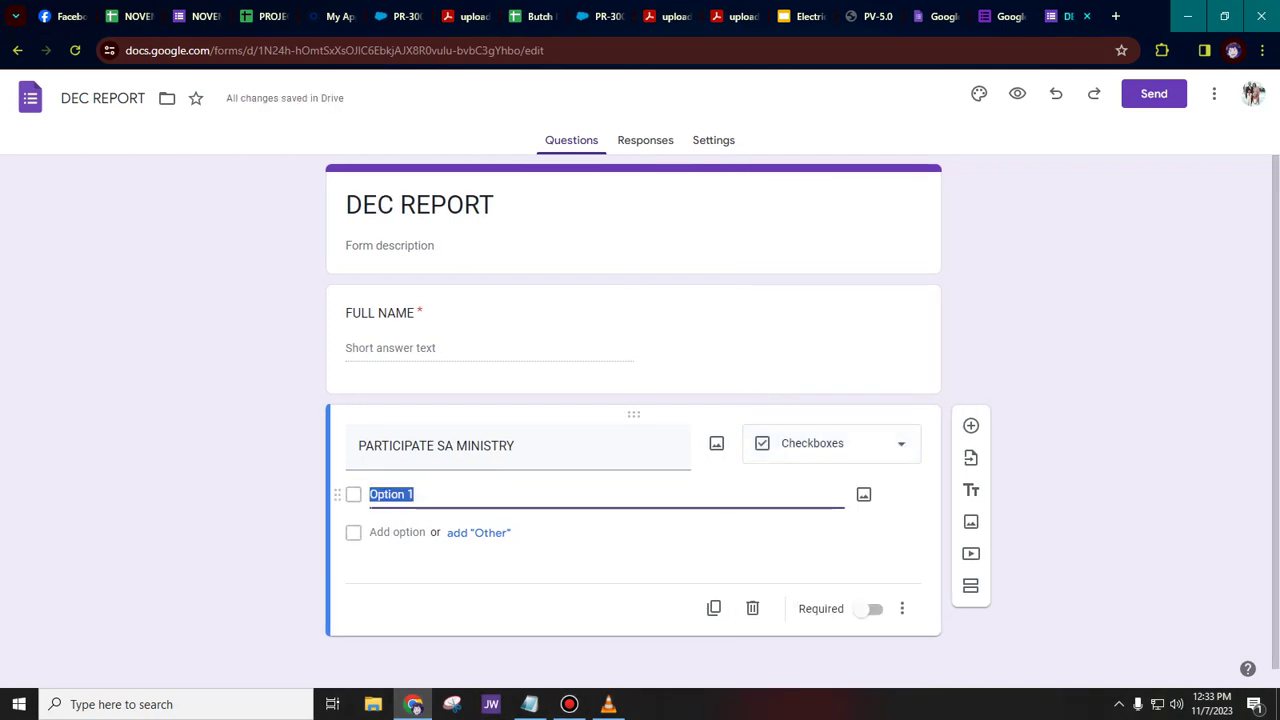
{"action": "type", "text": "YES"}
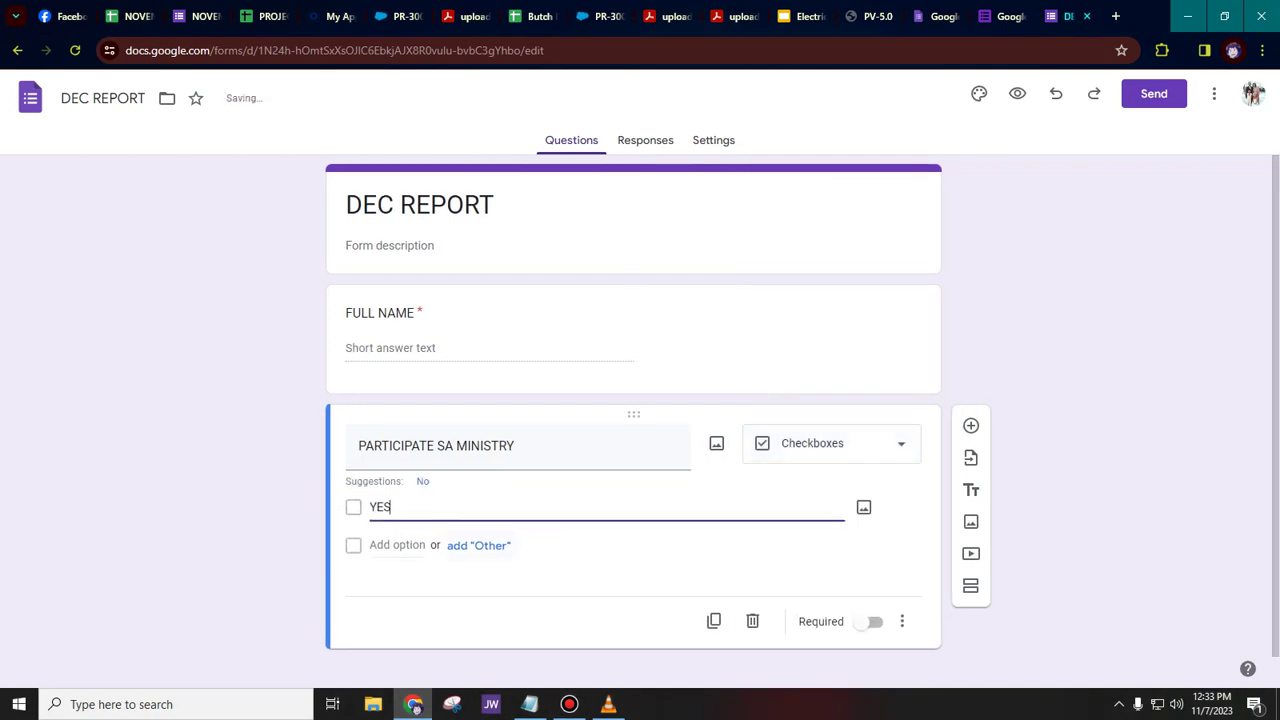
{"action": "left_click", "coordinate": [479, 546]}
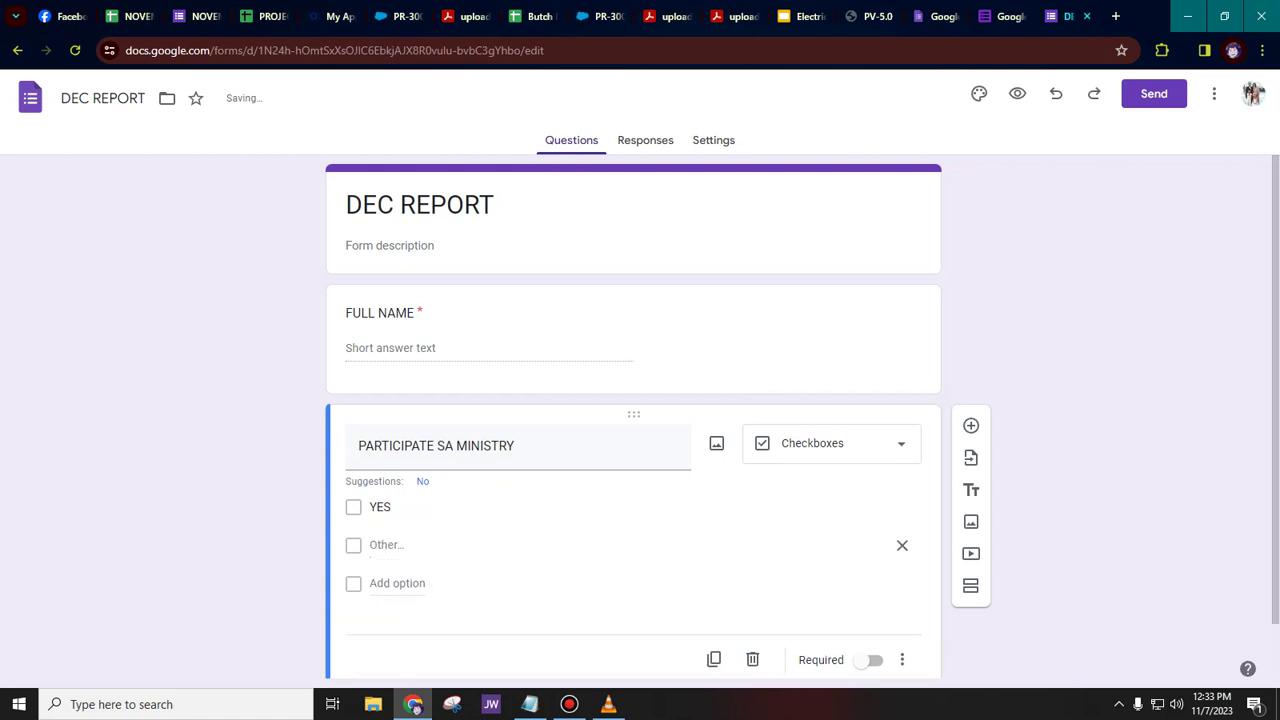
{"action": "left_click", "coordinate": [423, 482]}
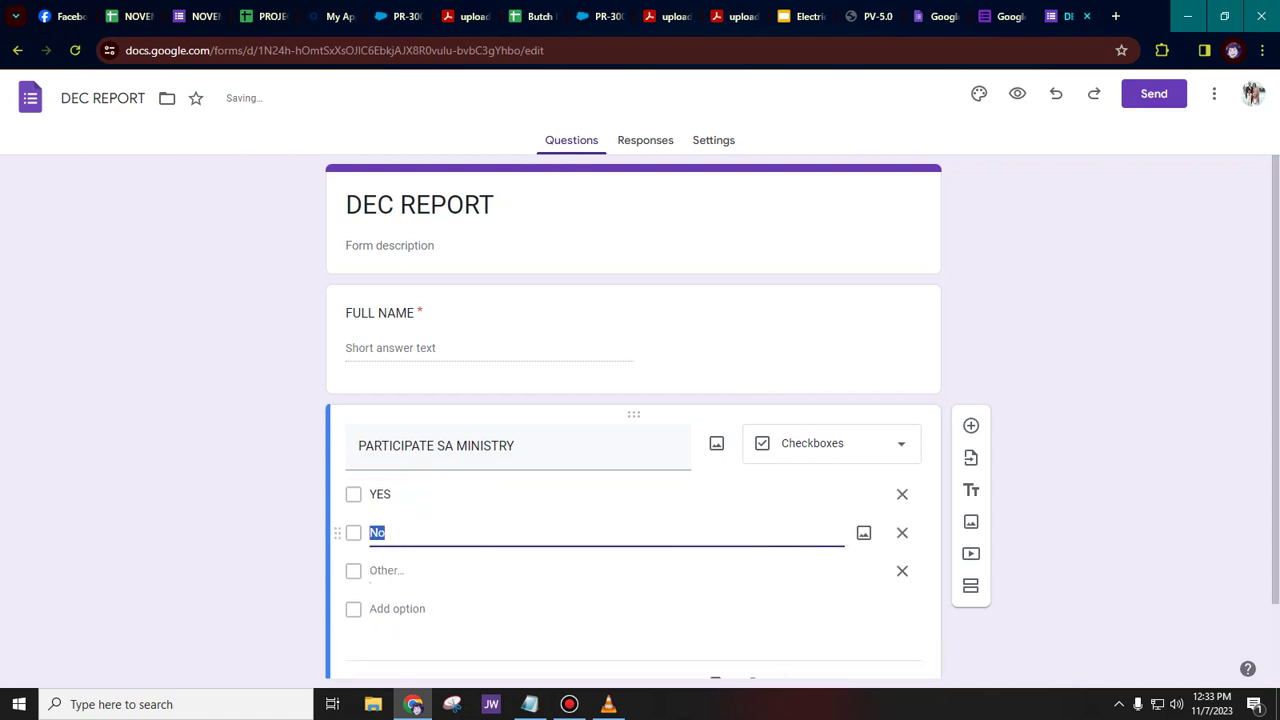
{"action": "type", "text": "NO"}
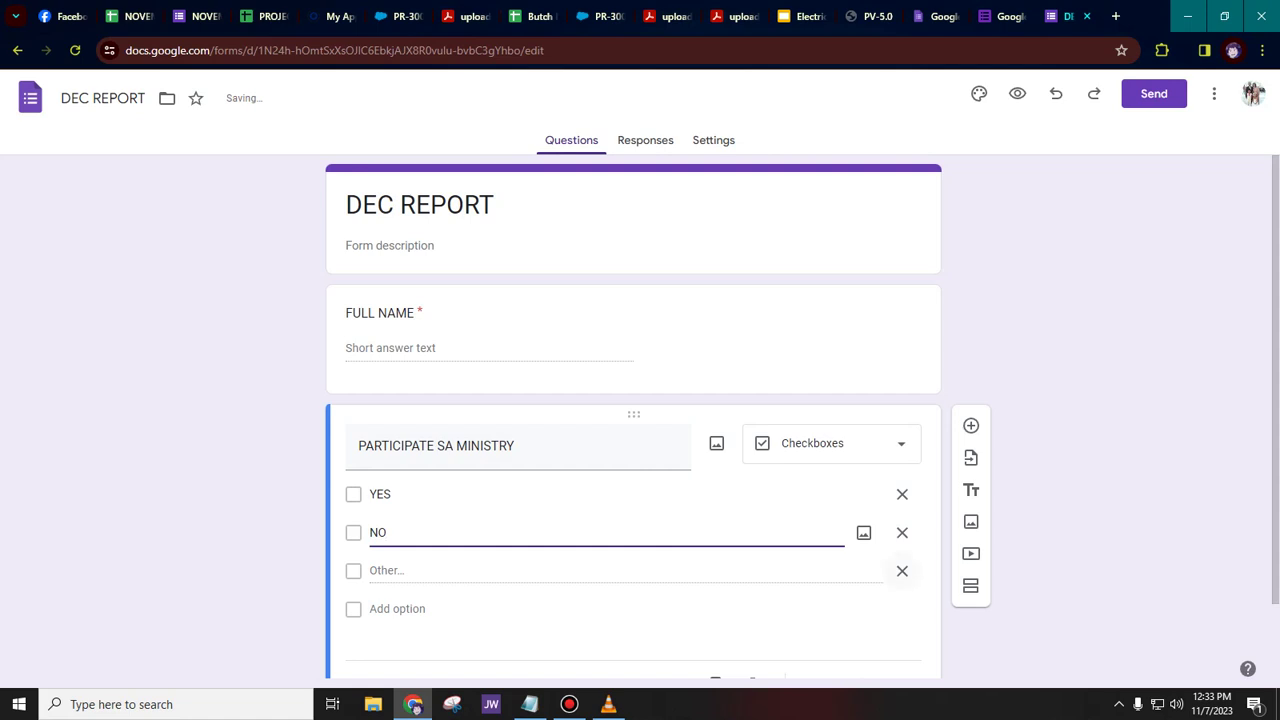
{"action": "left_click", "coordinate": [902, 570]}
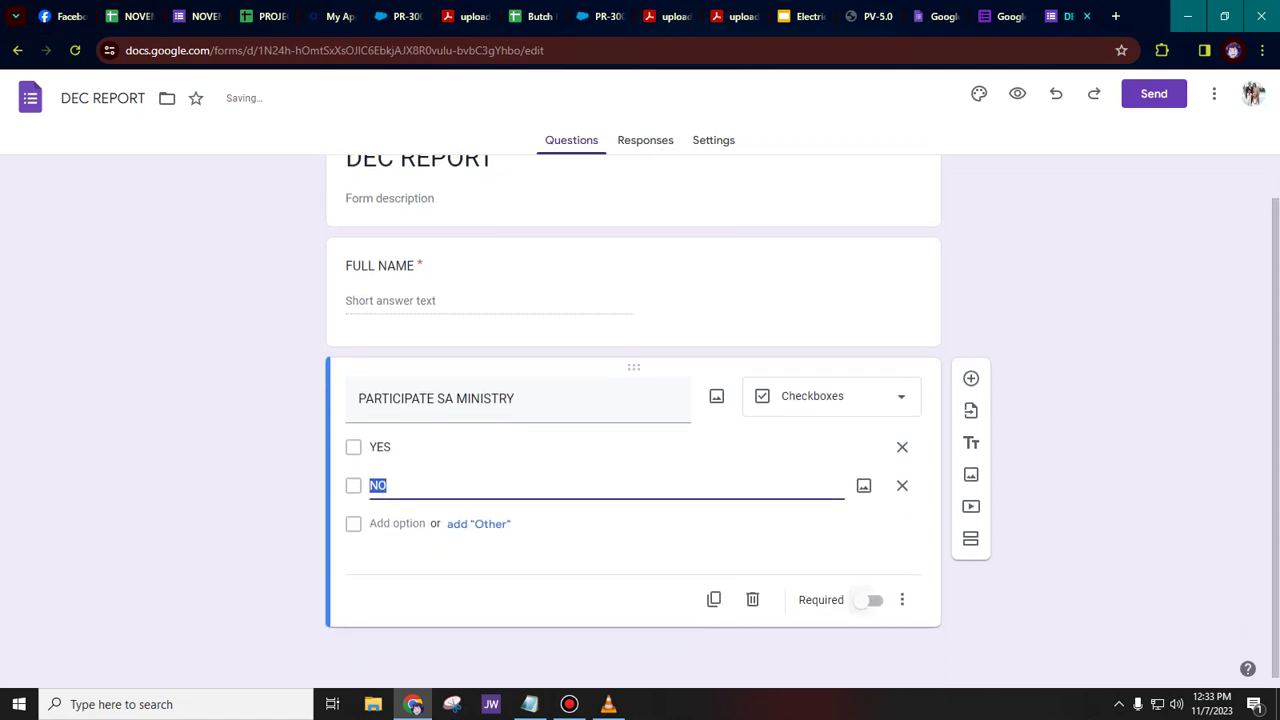
{"action": "left_click", "coordinate": [868, 600]}
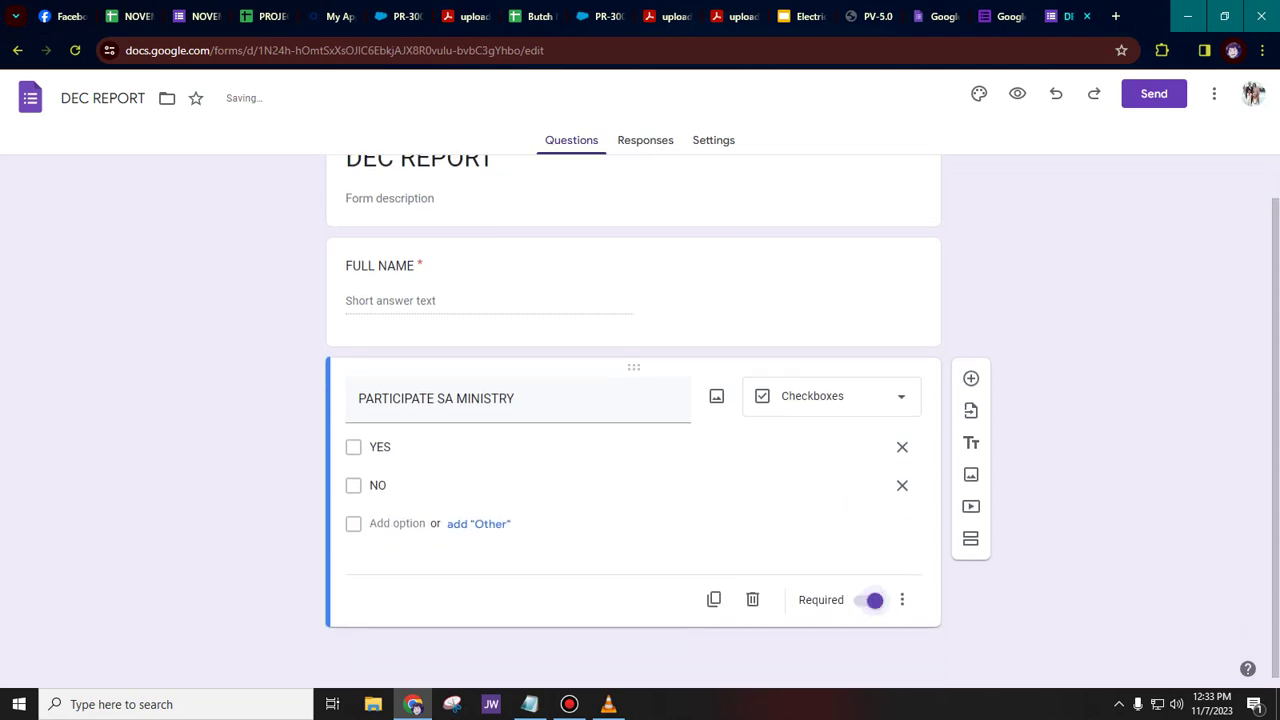
{"action": "left_click", "coordinate": [970, 378]}
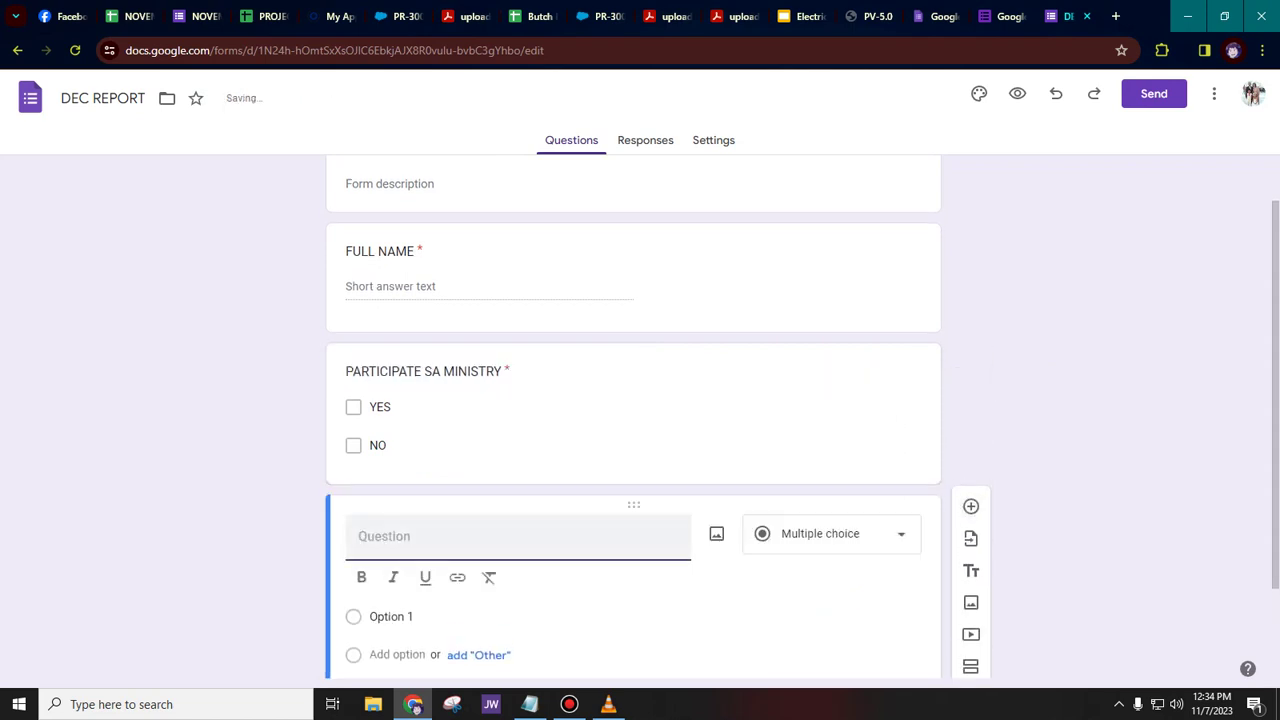
- Title the third question 'ILANG ANG BIBLE STUDY' and set its type to Short answer
{"action": "type", "text": "Bl"}
{"action": "key", "text": "BackSpace"}
{"action": "key", "text": "BackSpace"}
{"action": "type", "text": "ILANG "}
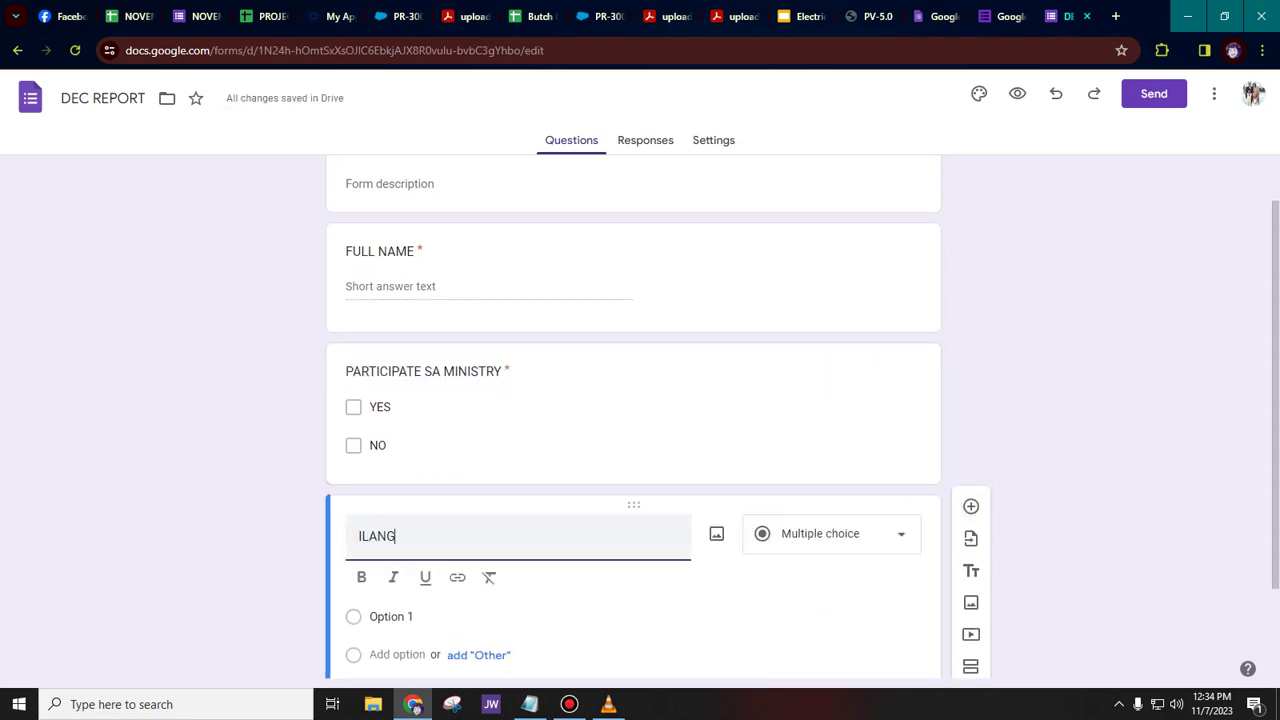
{"action": "type", "text": "ANG BIBIL"}
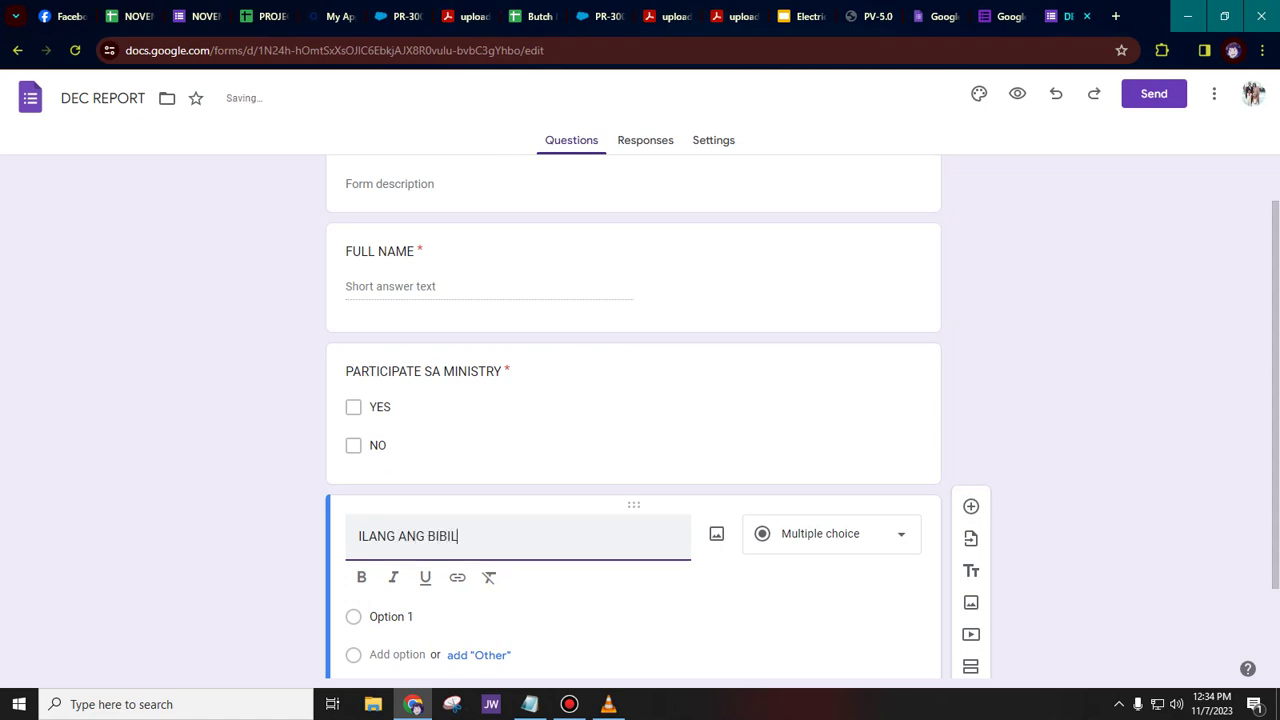
{"action": "key", "text": "BackSpace"}
{"action": "key", "text": "BackSpace"}
{"action": "type", "text": "LE STUDY"}
{"action": "left_click", "coordinate": [830, 533]}
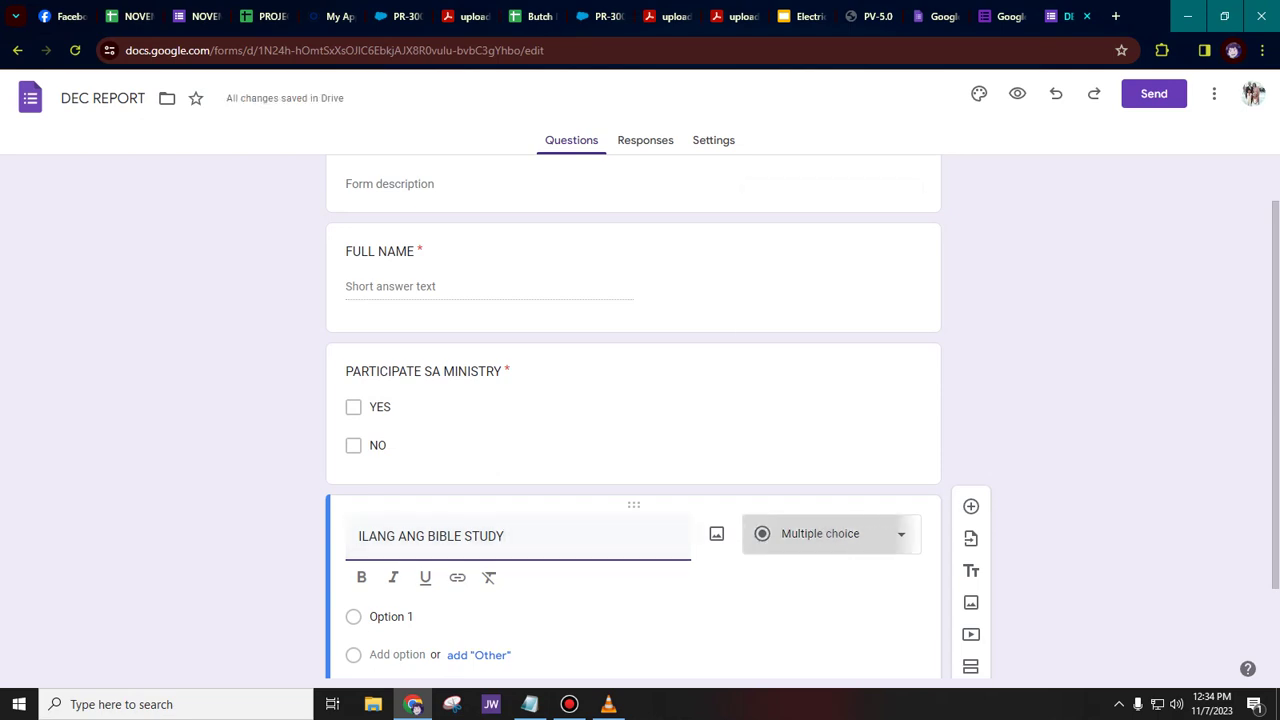
{"action": "left_click", "coordinate": [815, 204]}
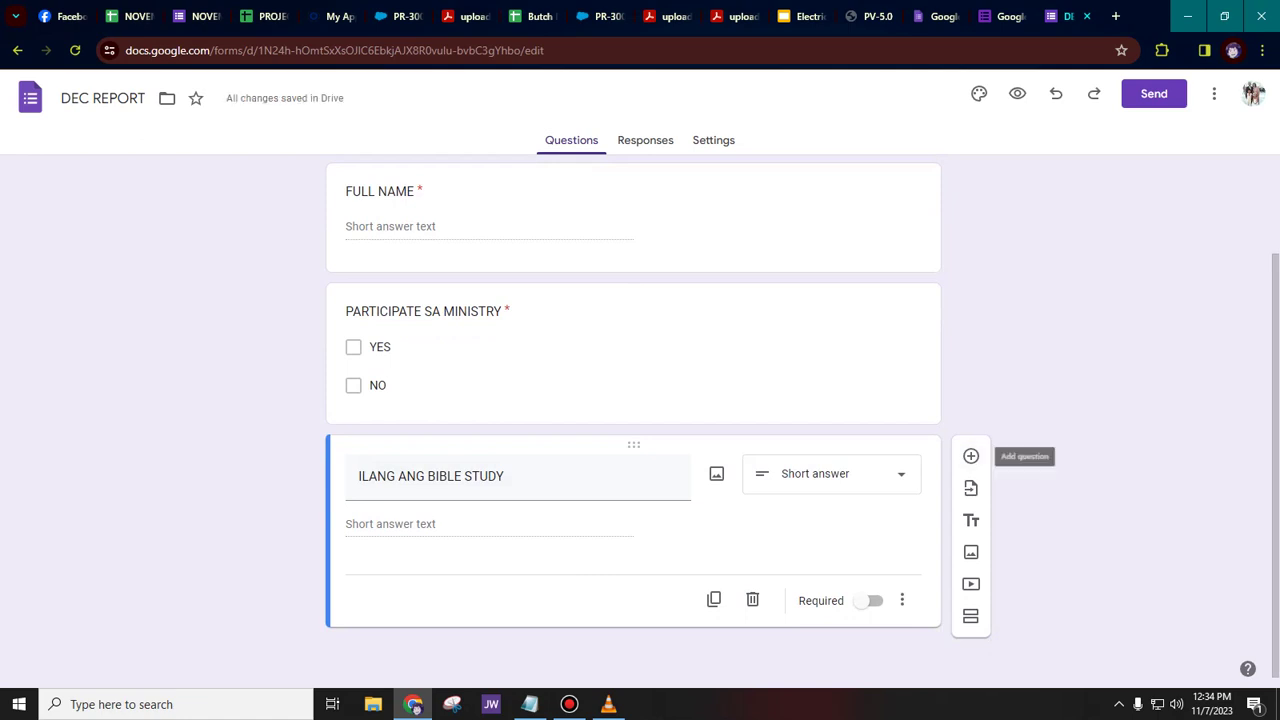
- Append '(FOR ALL PUBLISHER)' to the Bible study question title
{"action": "left_click", "coordinate": [517, 480]}
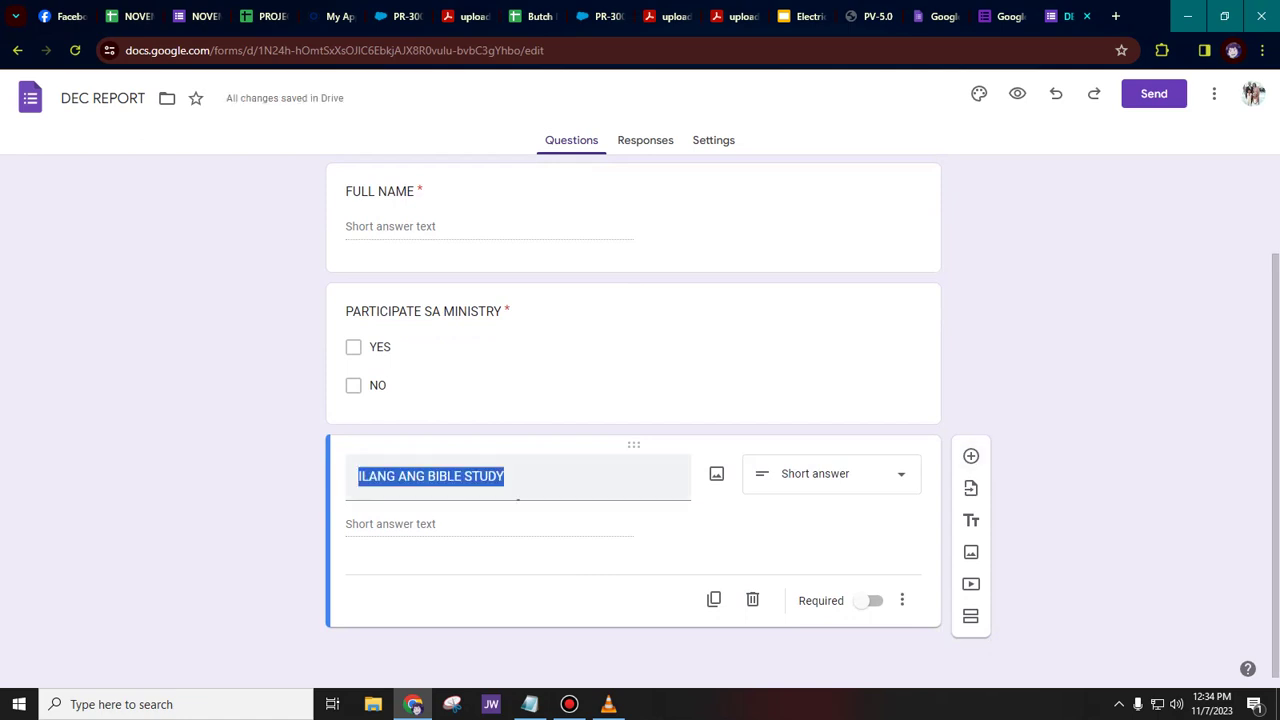
{"action": "left_click", "coordinate": [517, 480]}
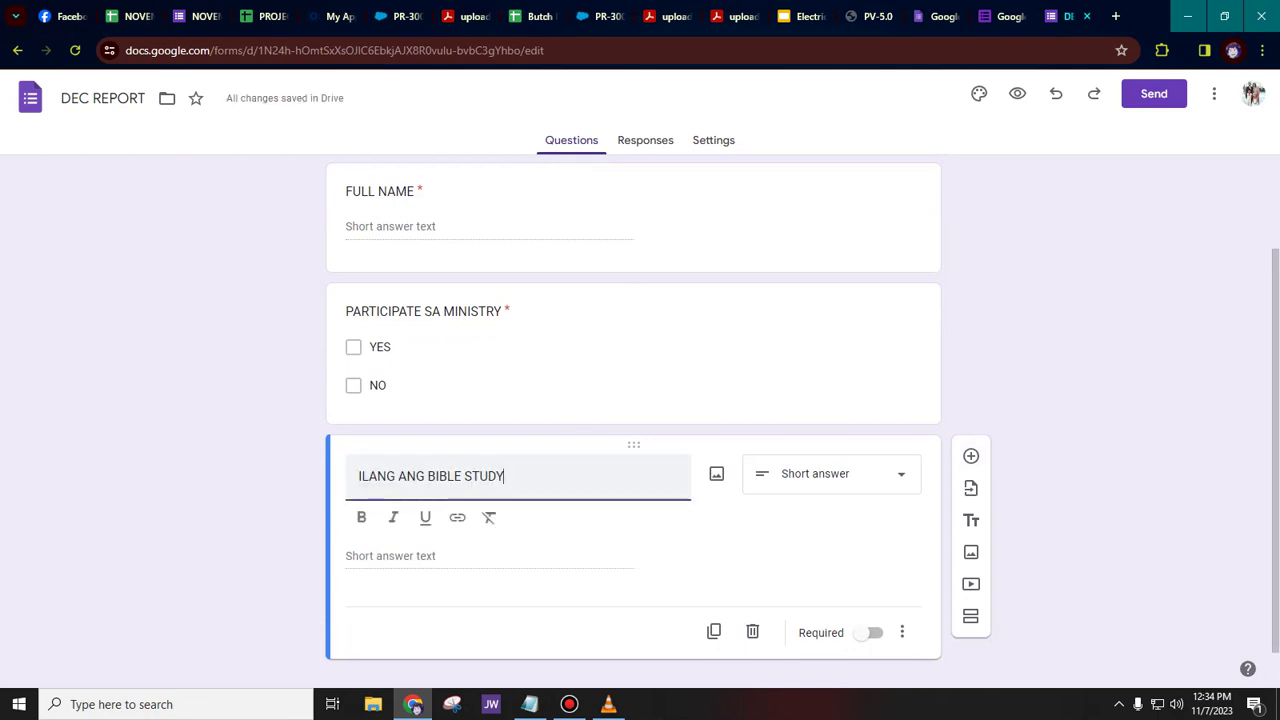
{"action": "type", "text": "(FOR ALL P"}
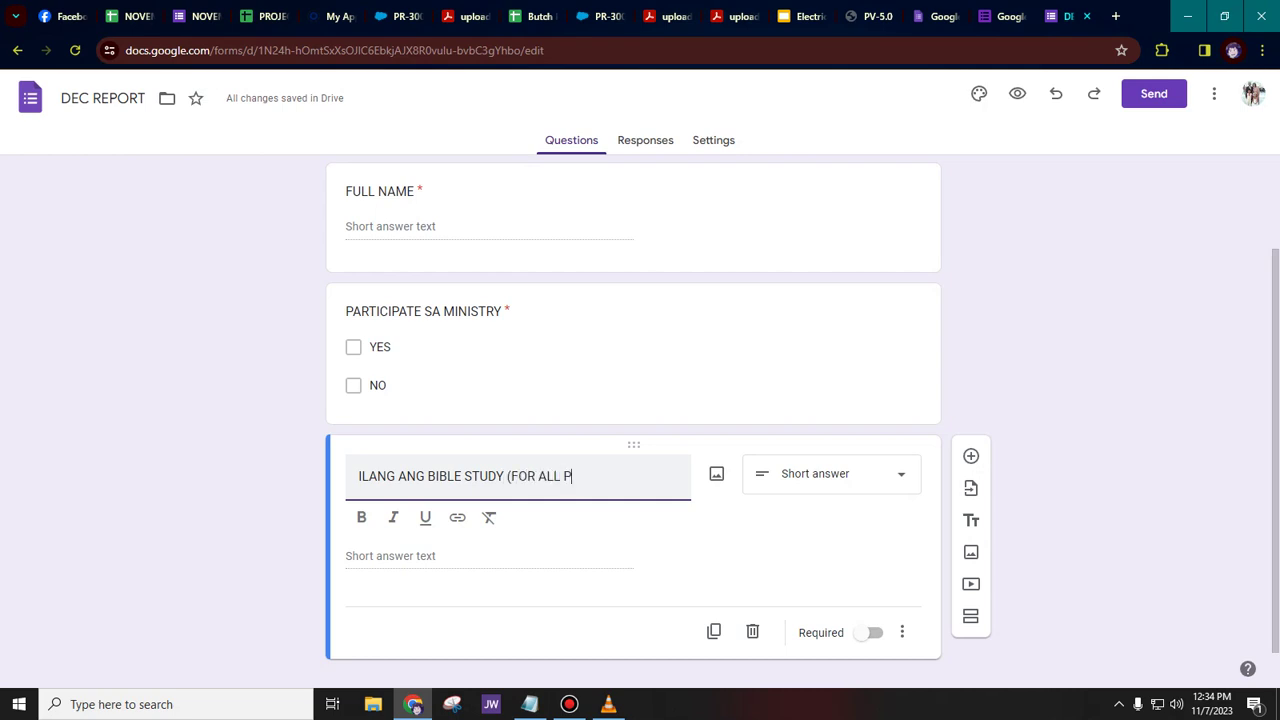
{"action": "type", "text": "UBLISHER)"}
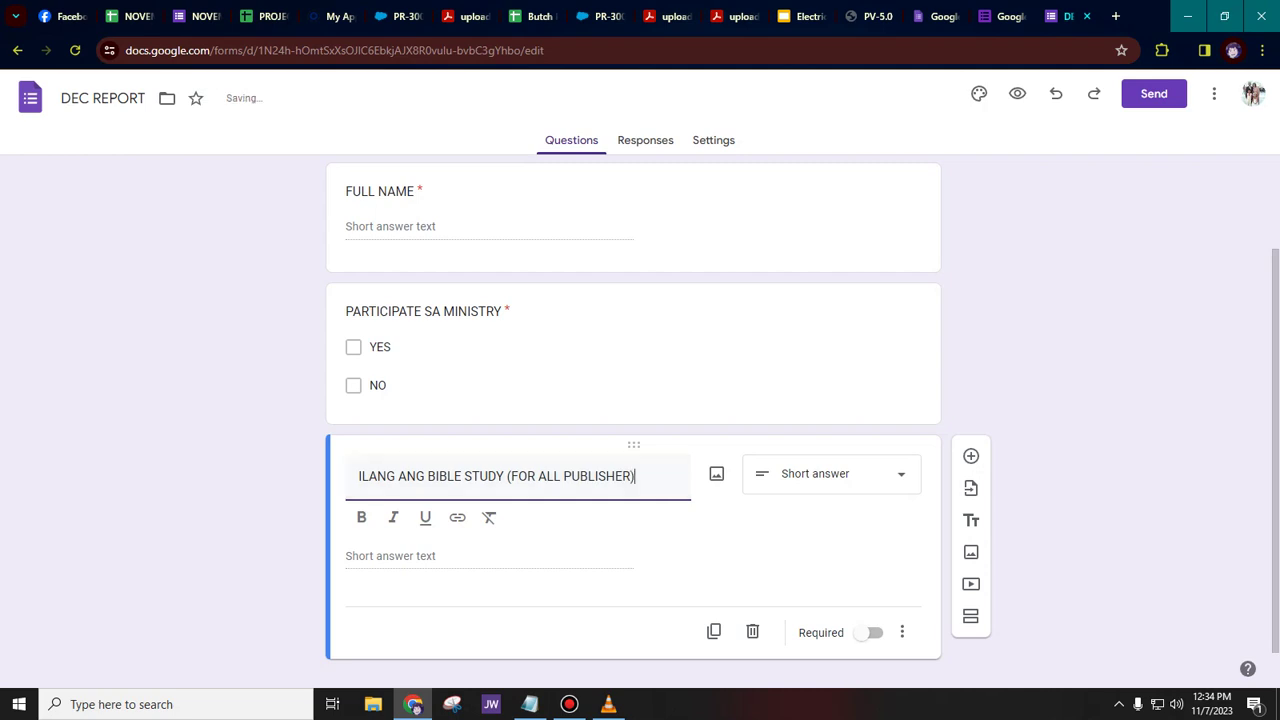
- Add a fourth question titled 'HOURS (IF RP/AP)'
{"action": "left_click", "coordinate": [971, 456]}
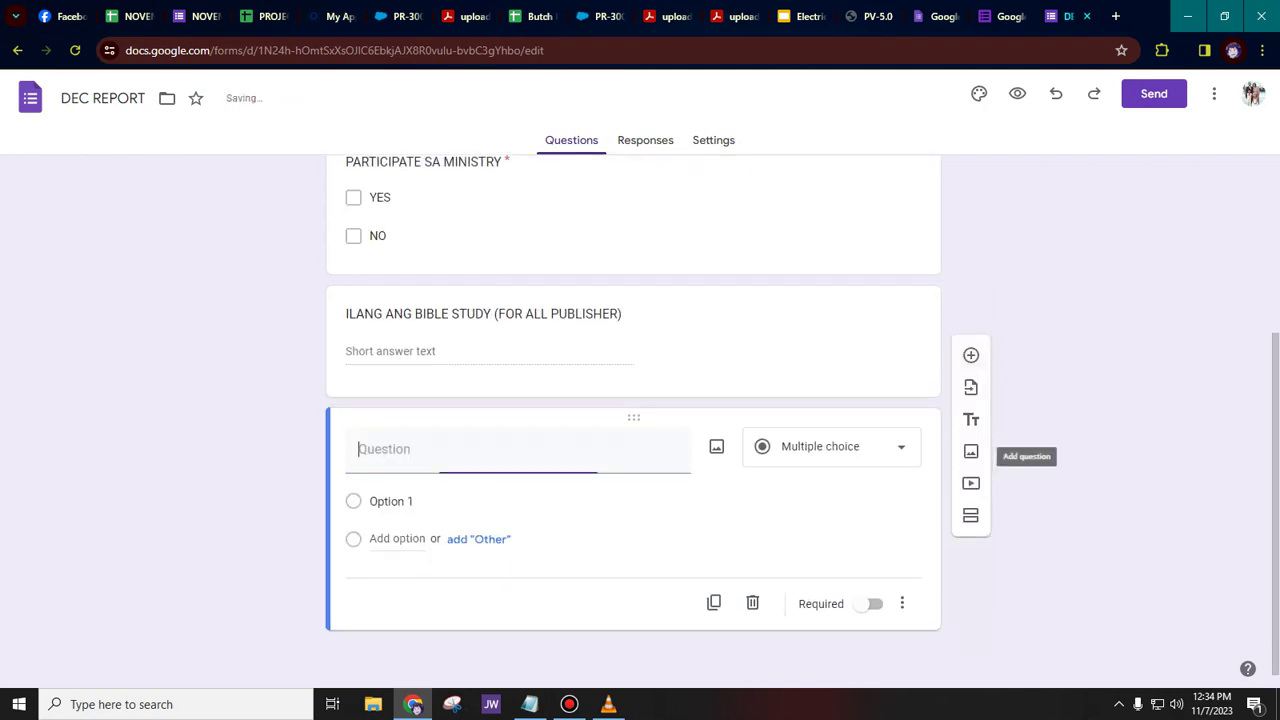
{"action": "type", "text": "HOU"}
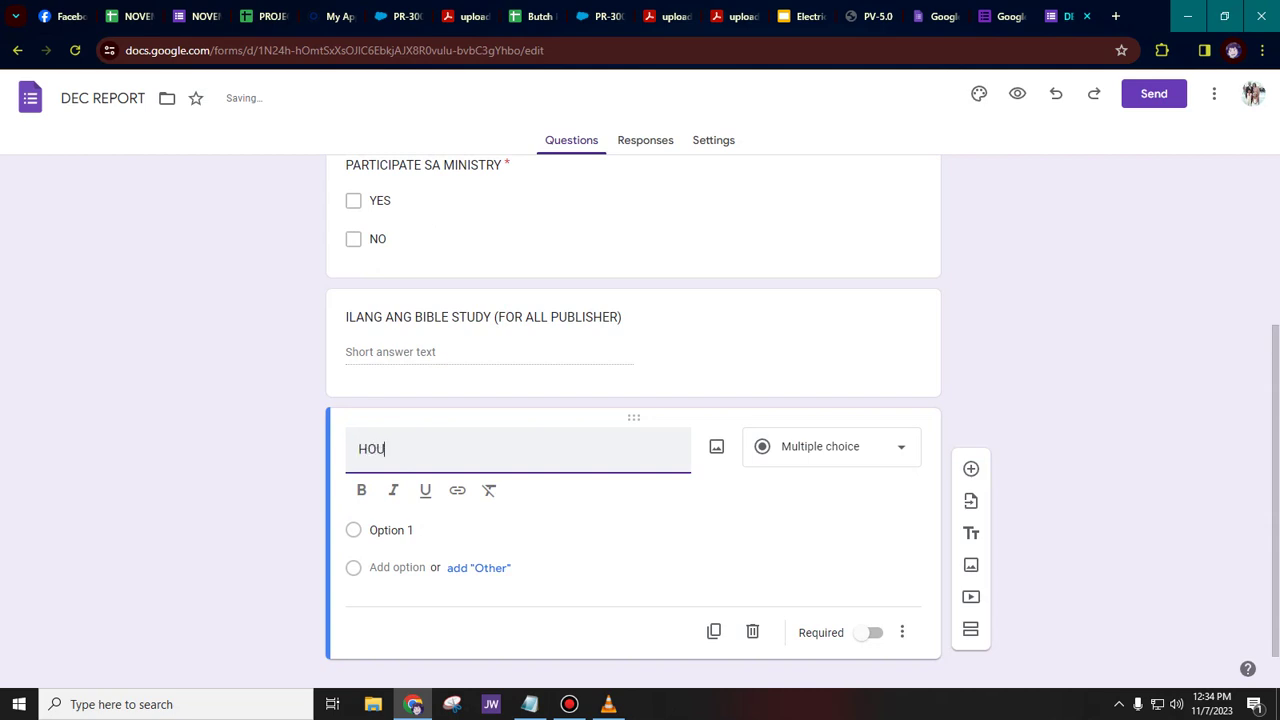
{"action": "type", "text": "RS (IF R"}
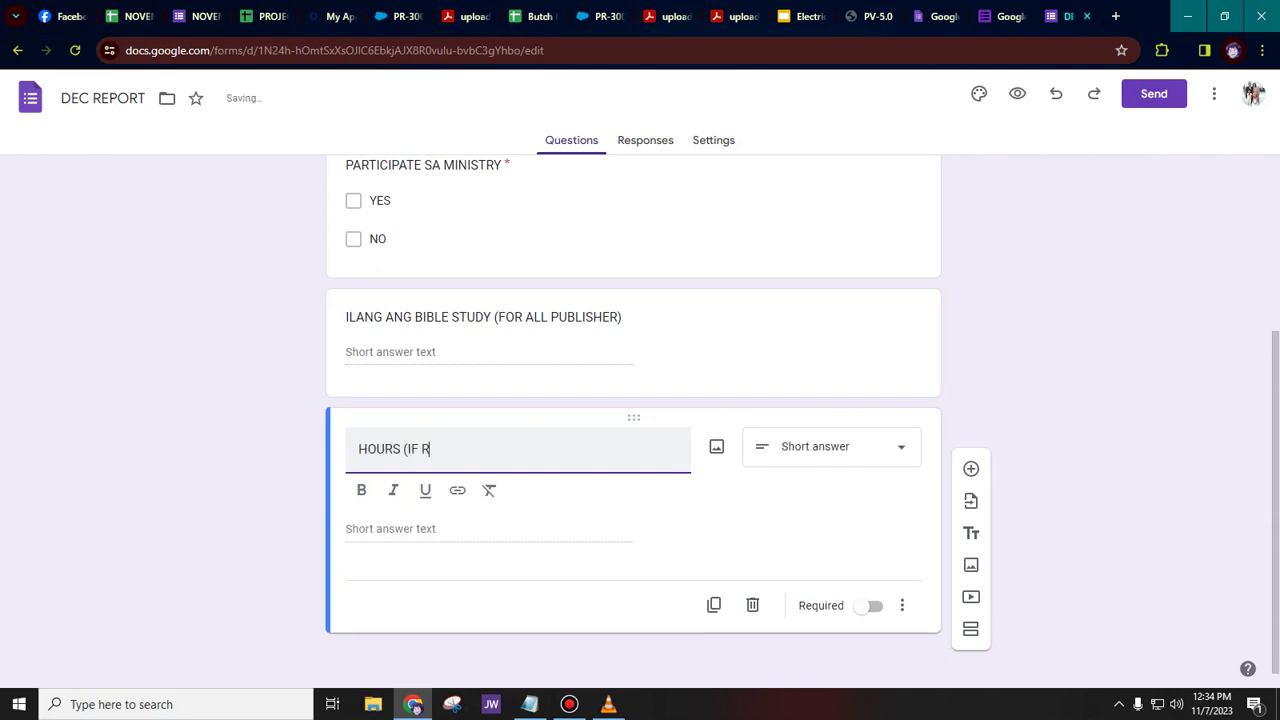
{"action": "type", "text": "P/AP)"}
{"action": "left_click", "coordinate": [1090, 400]}
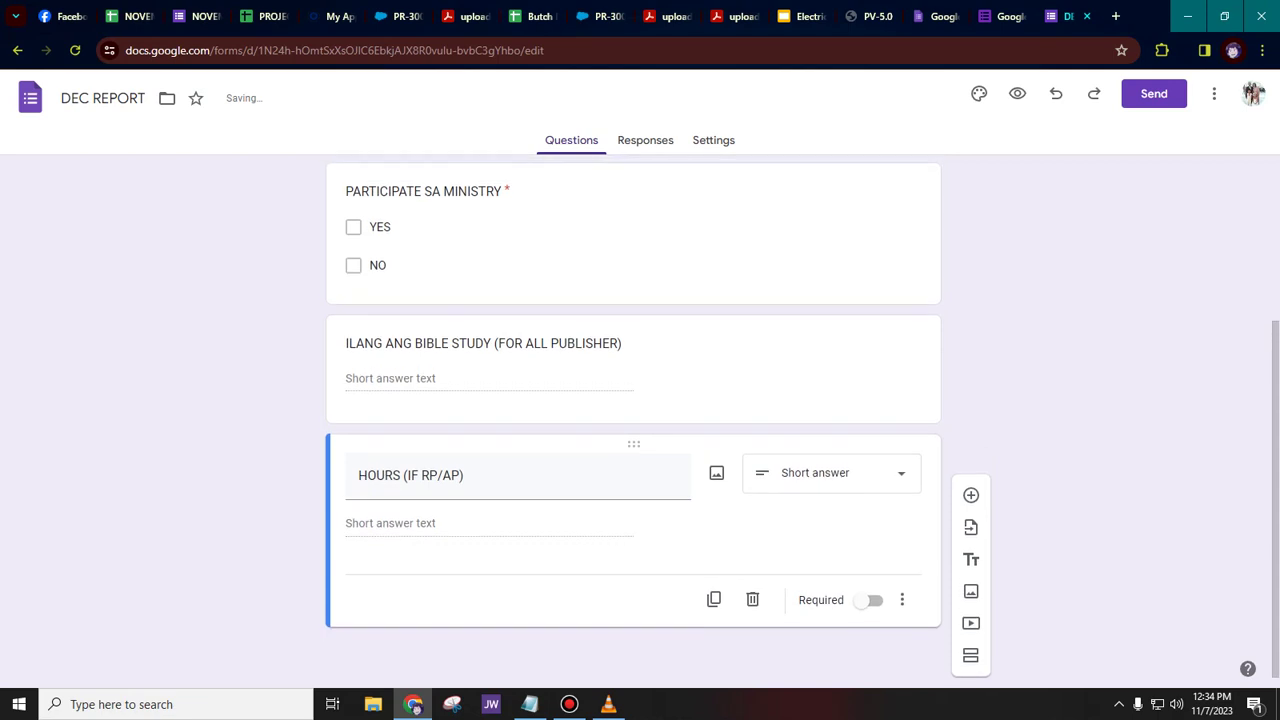
{"action": "scroll", "coordinate": [700, 413], "scroll_direction": "up", "scroll_amount": 3}
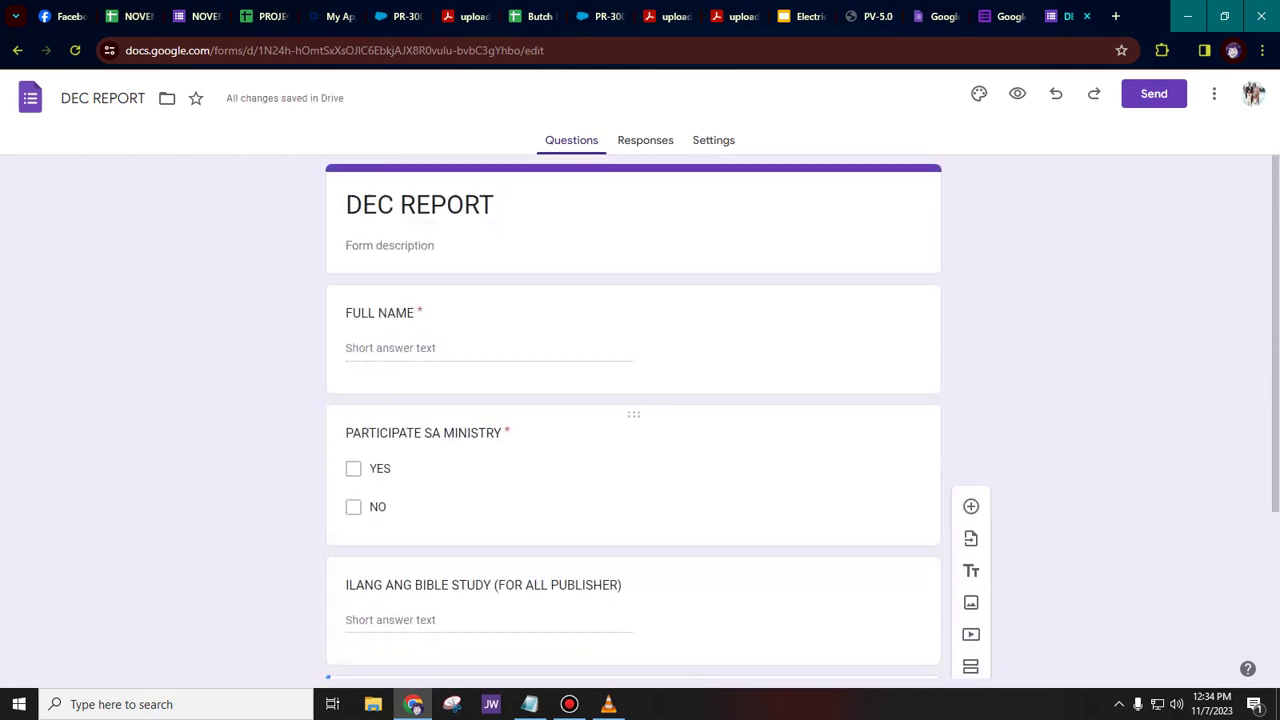
{"action": "scroll", "coordinate": [700, 413], "scroll_direction": "down", "scroll_amount": 3}
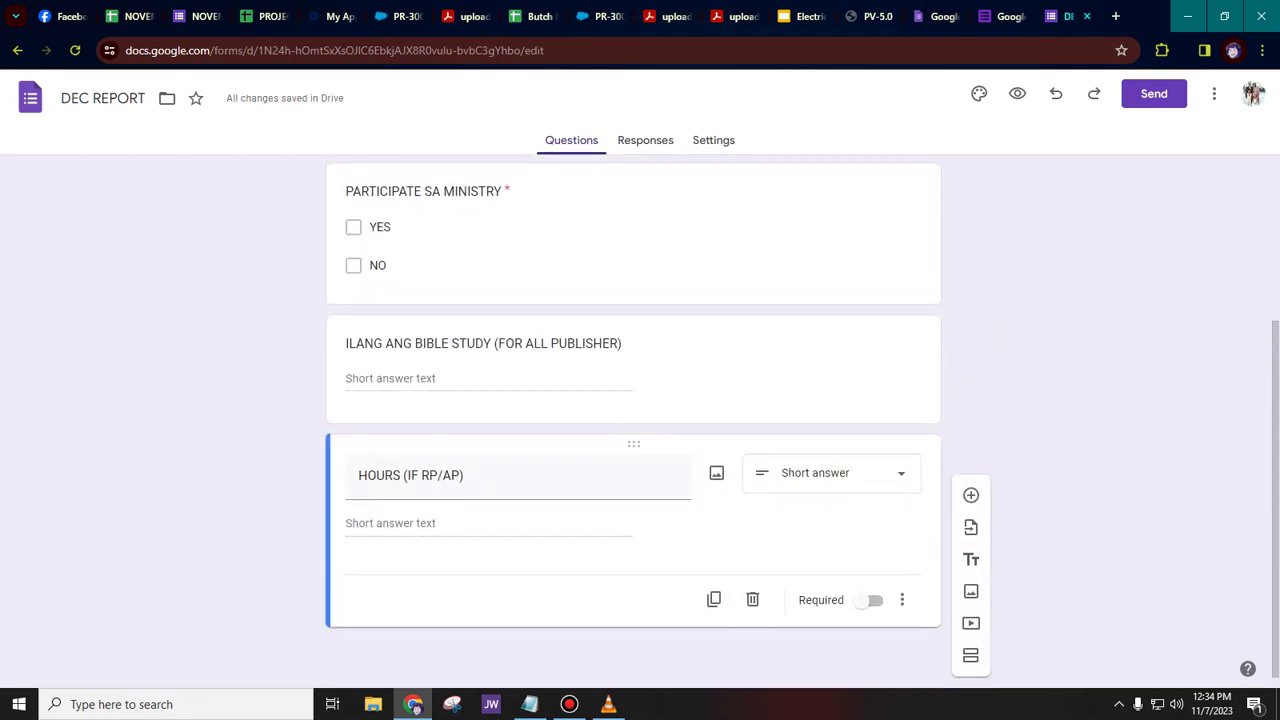
- Copy the form's shortened share link, then close the Send form dialog
{"action": "left_click", "coordinate": [1153, 93]}
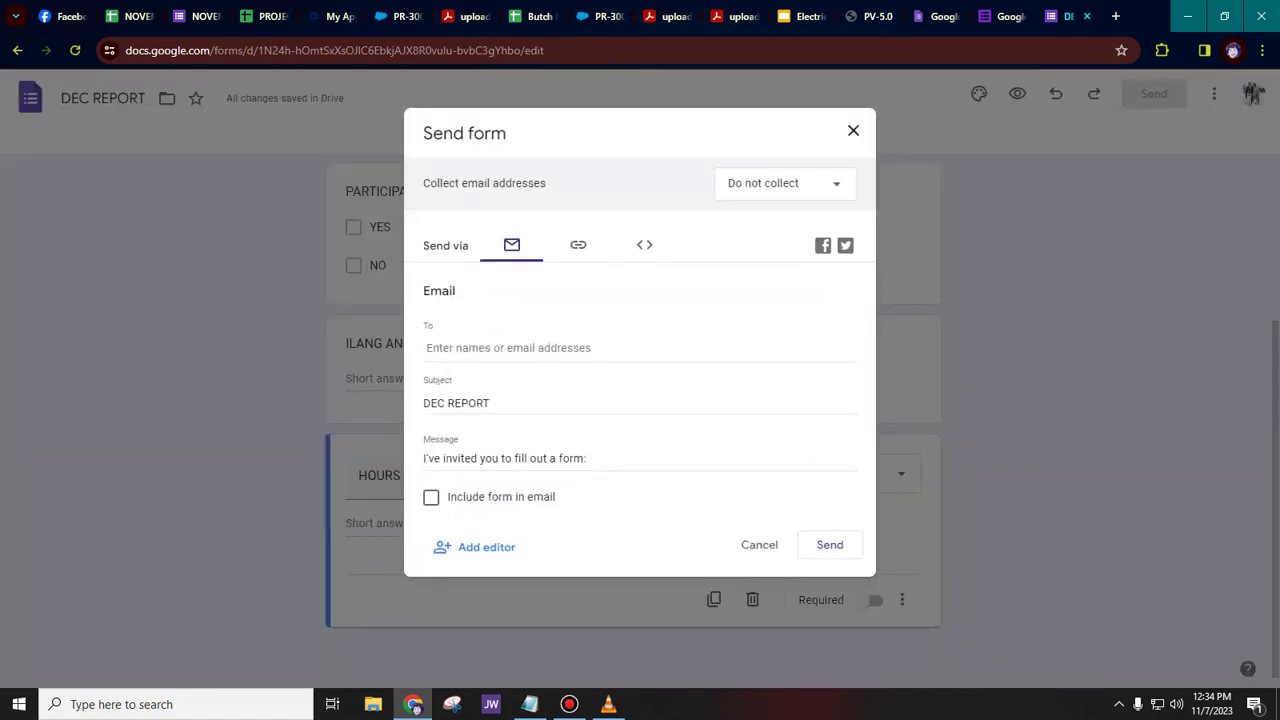
{"action": "left_click", "coordinate": [578, 245]}
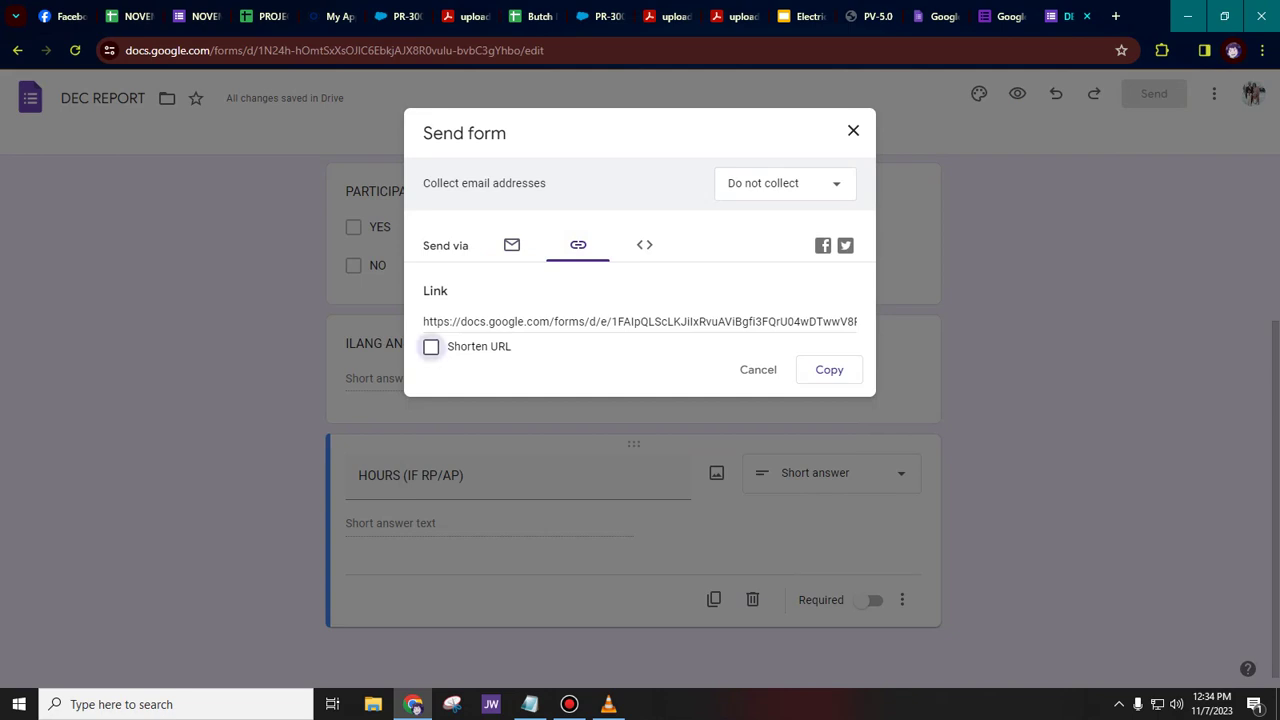
{"action": "left_click", "coordinate": [431, 346]}
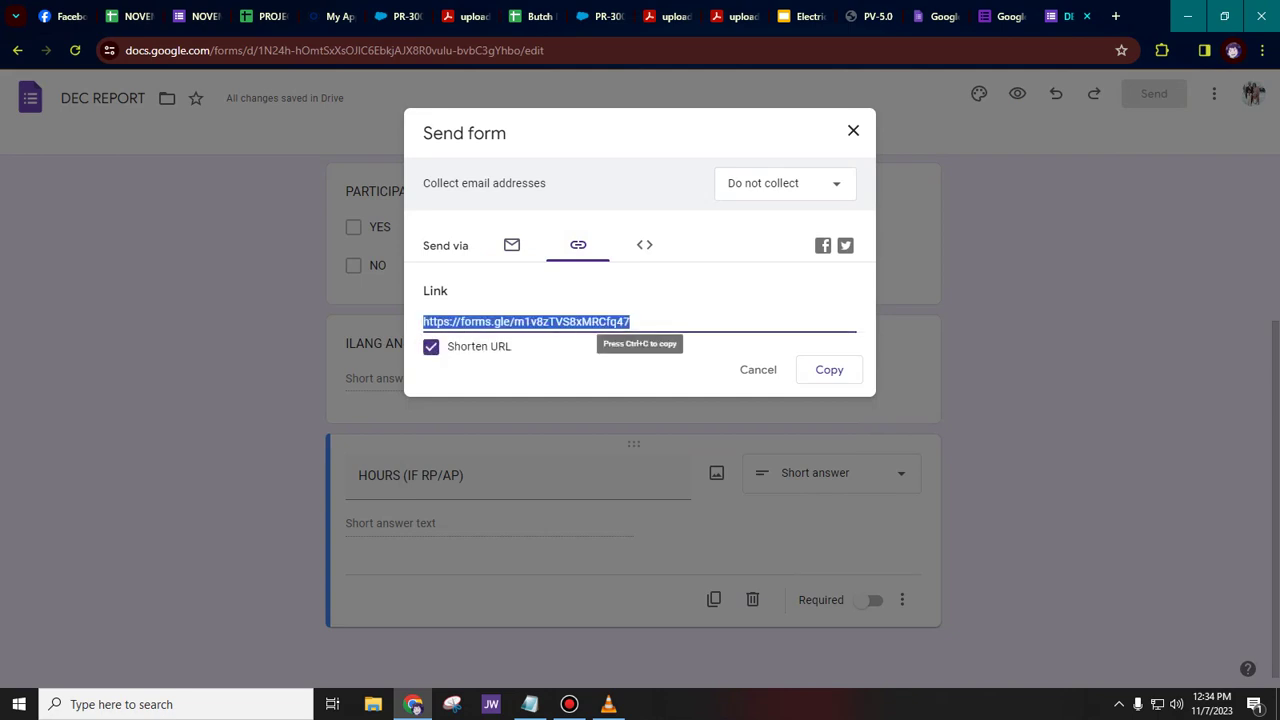
{"action": "left_click", "coordinate": [829, 369]}
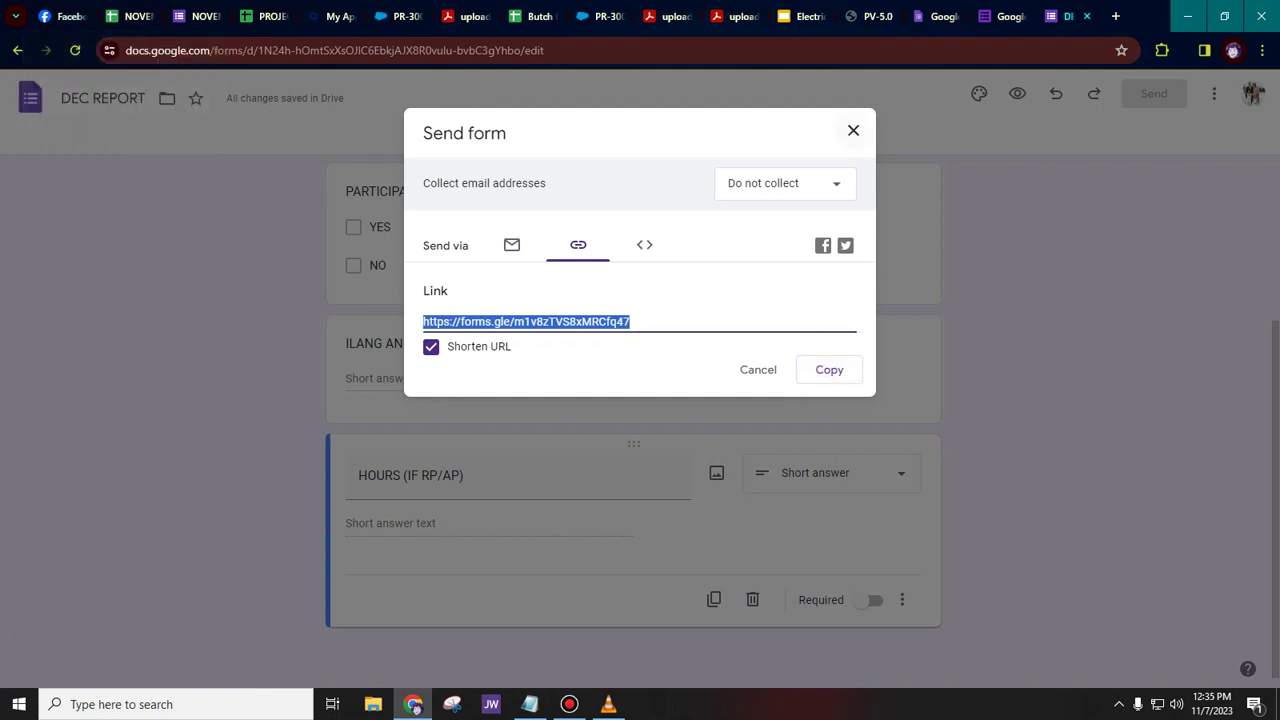
{"action": "left_click", "coordinate": [853, 130]}
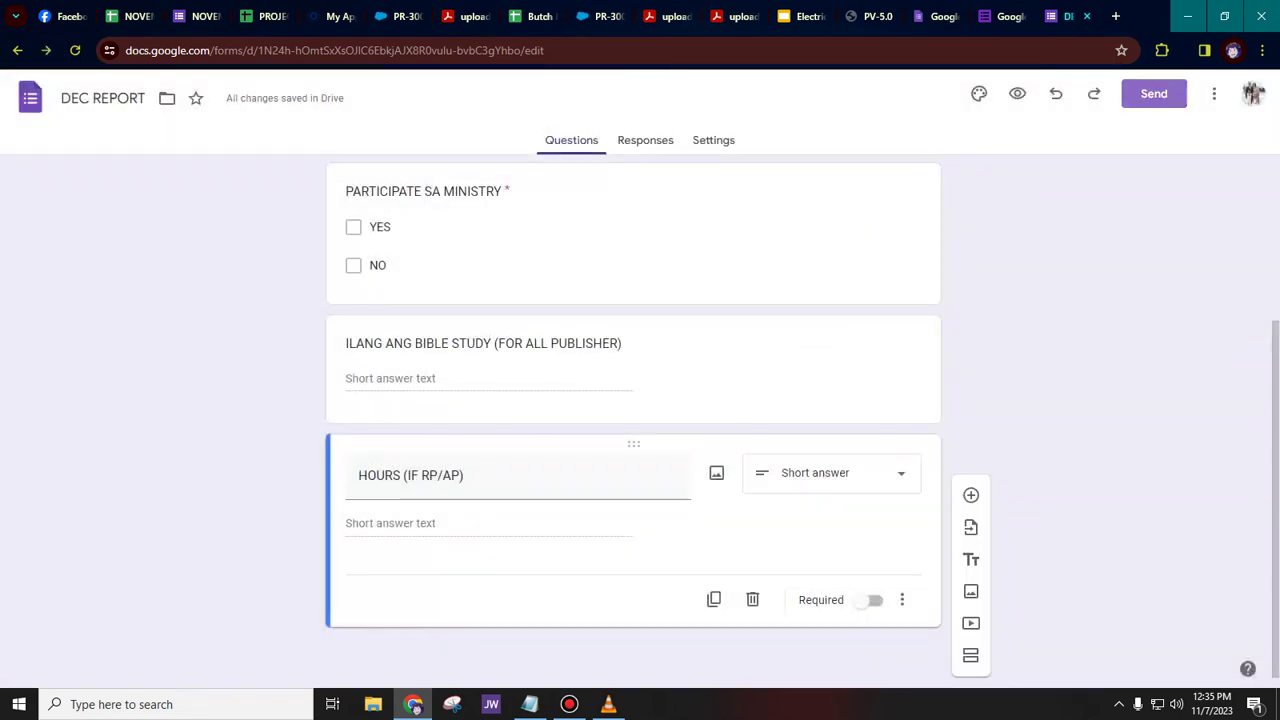
- Paste and send the forms.gle link in the Facebook Messenger chat, then open it
{"action": "left_click", "coordinate": [62, 16]}
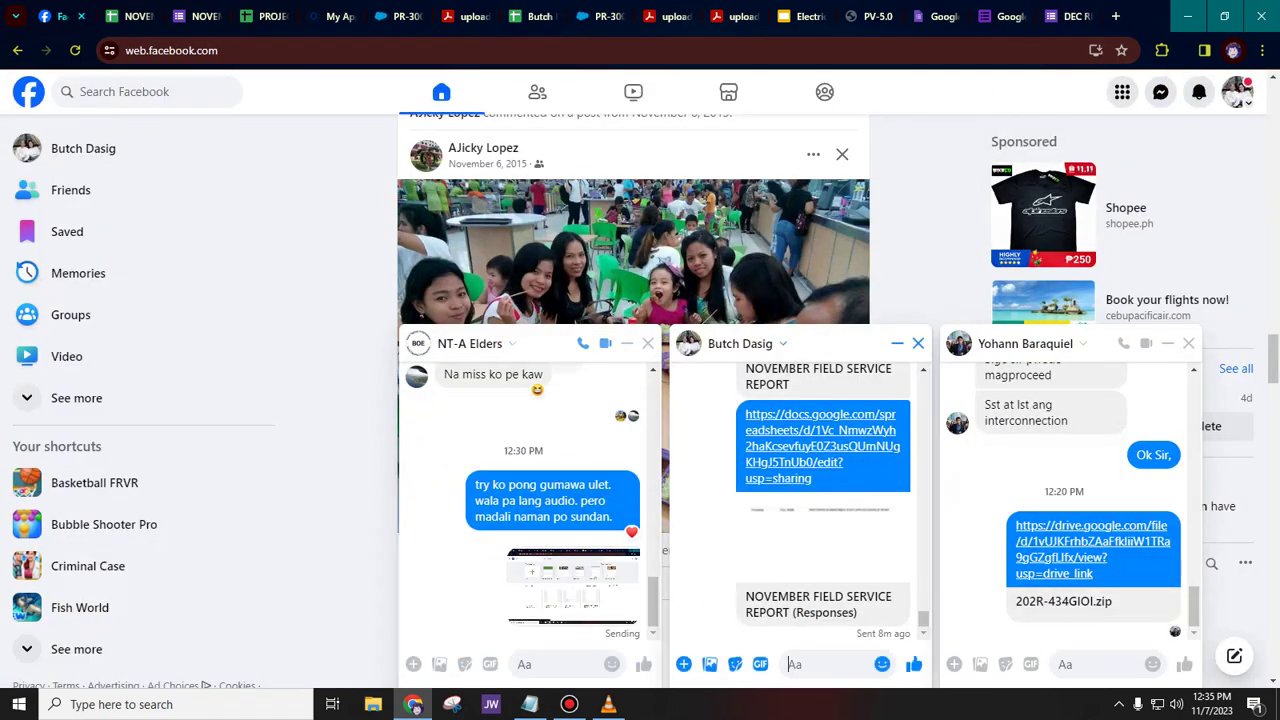
{"action": "right_click", "coordinate": [824, 662]}
{"action": "left_click", "coordinate": [849, 484]}
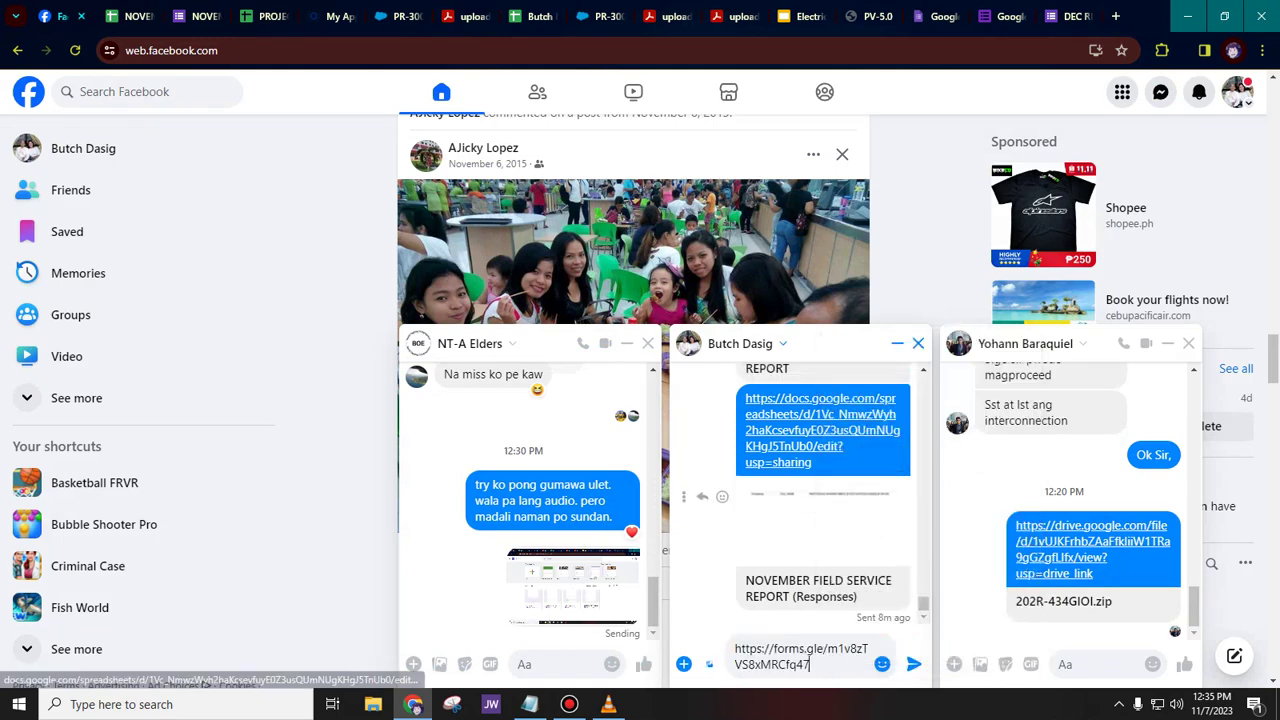
{"action": "left_click", "coordinate": [913, 664]}
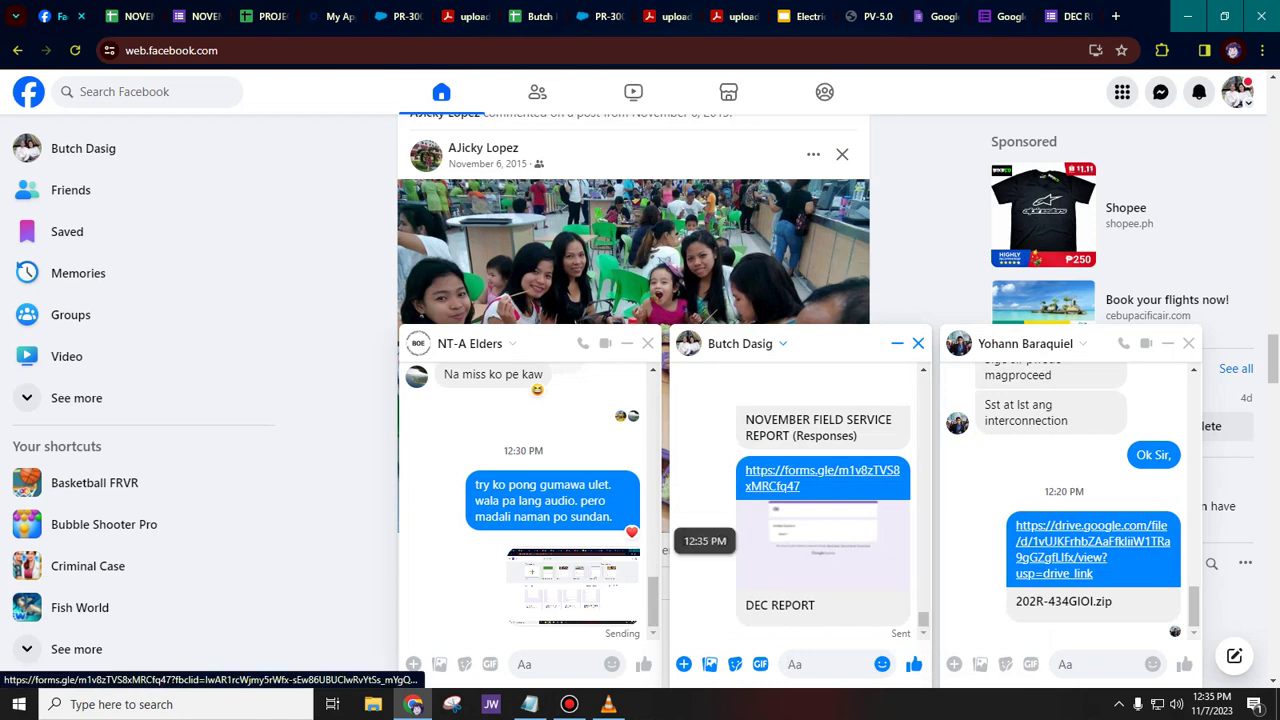
{"action": "left_click", "coordinate": [800, 478]}
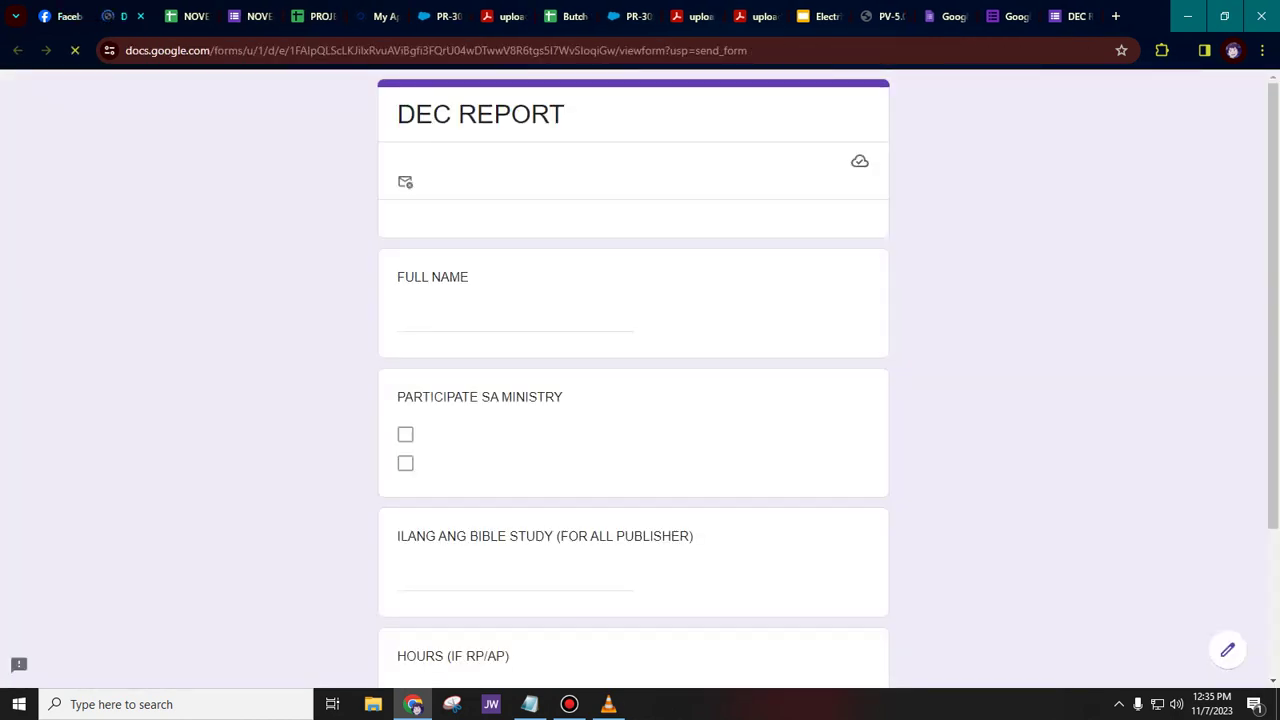
- Submit a test response with a full name, YES, 2 Bible studies and 20 hours
{"action": "left_click", "coordinate": [481, 320]}
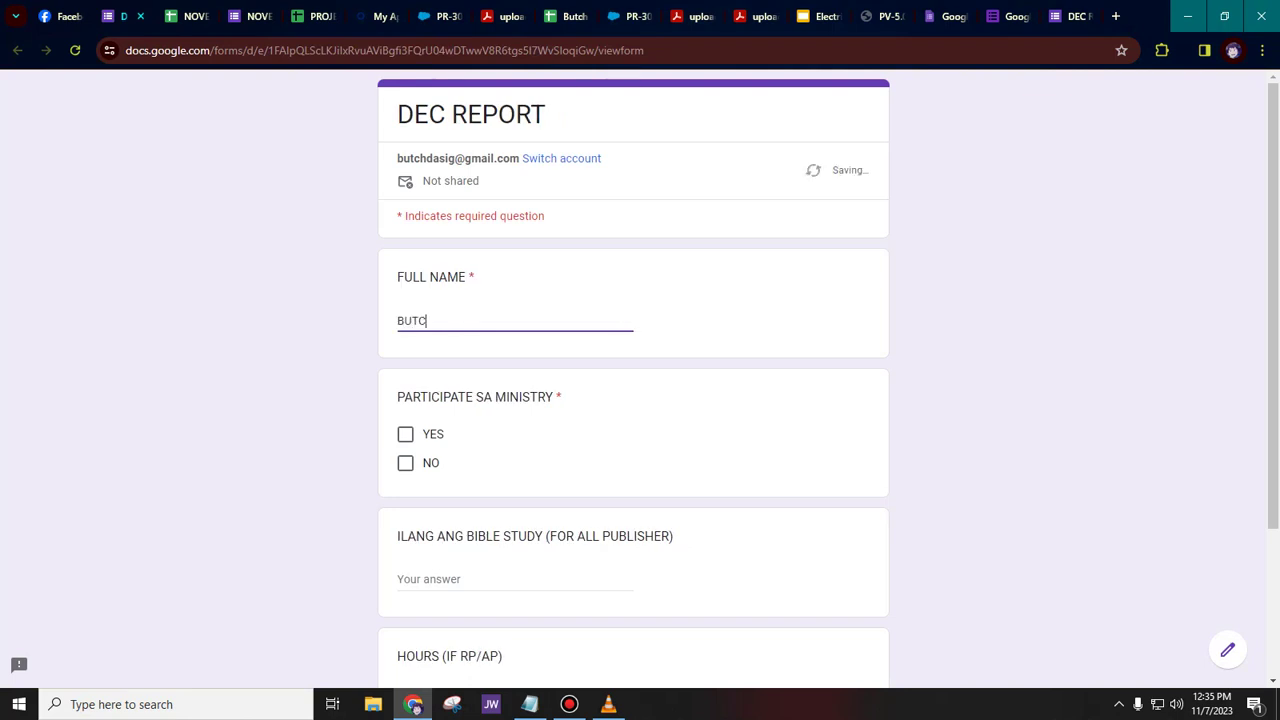
{"action": "left_click", "coordinate": [405, 434]}
{"action": "scroll", "coordinate": [405, 434], "scroll_direction": "down", "scroll_amount": 2}
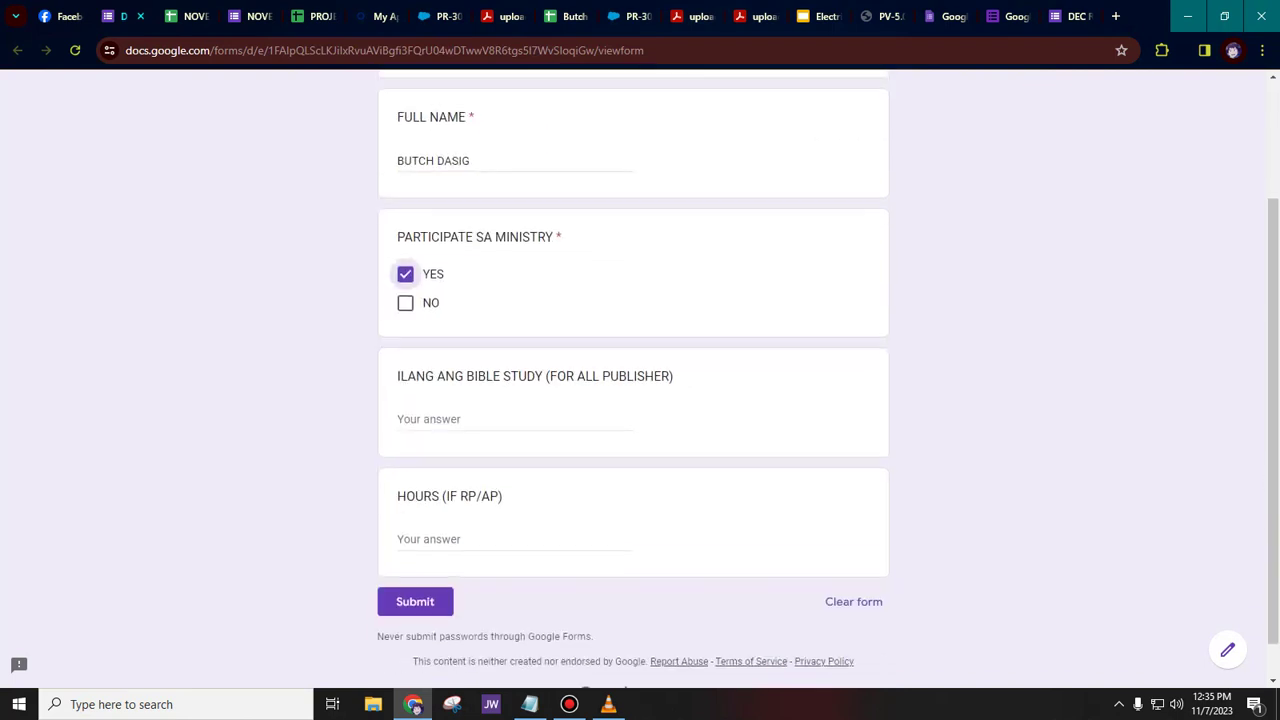
{"action": "left_click", "coordinate": [485, 419]}
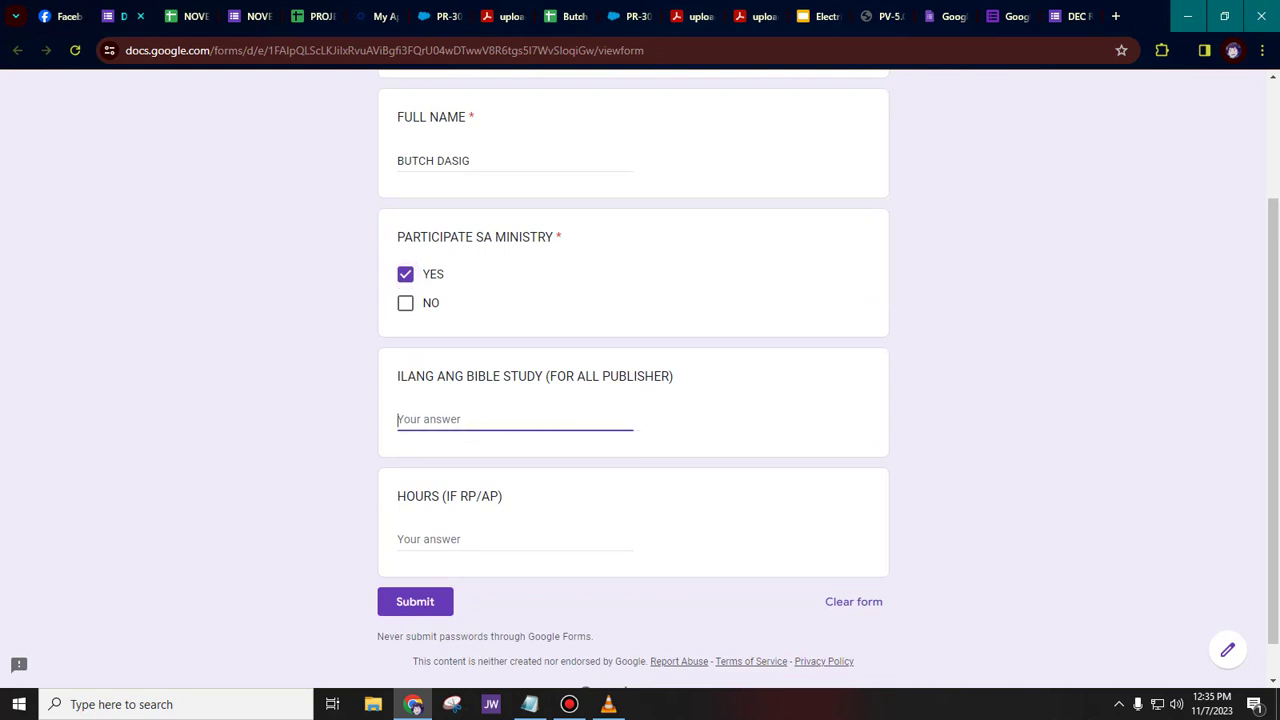
{"action": "type", "text": "2"}
{"action": "type", "text": "2"}
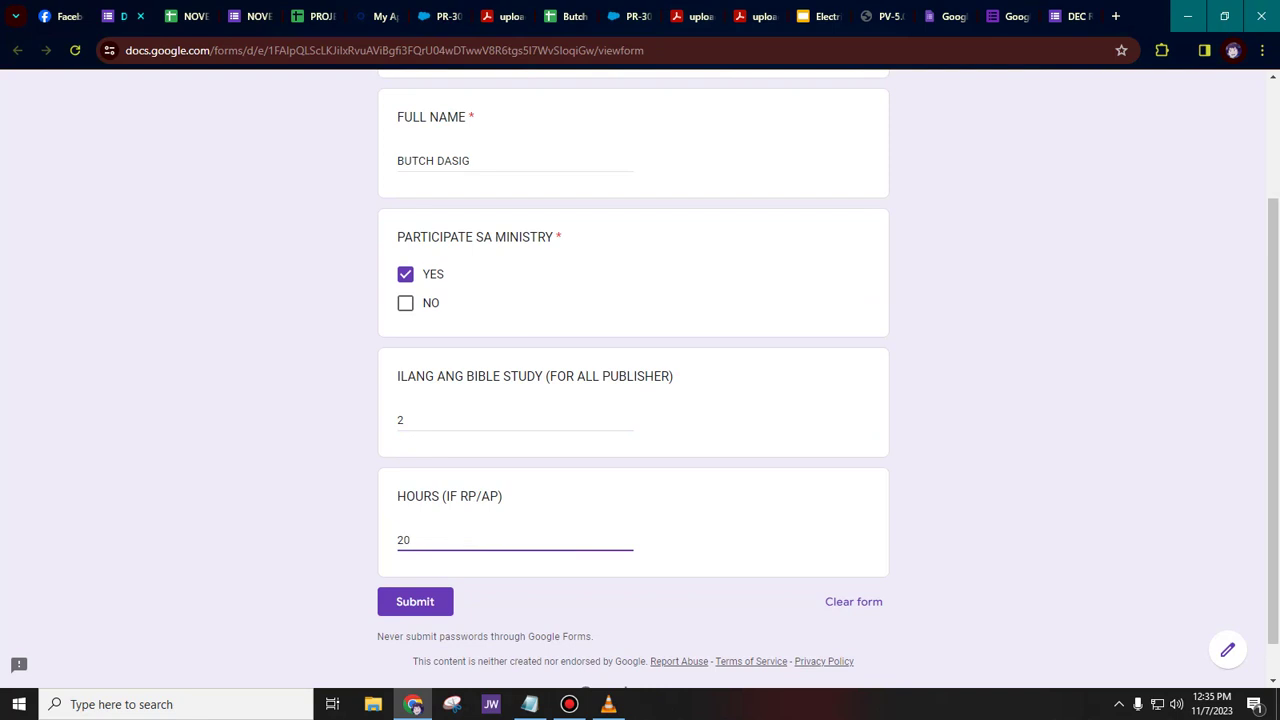
{"action": "left_click", "coordinate": [415, 601]}
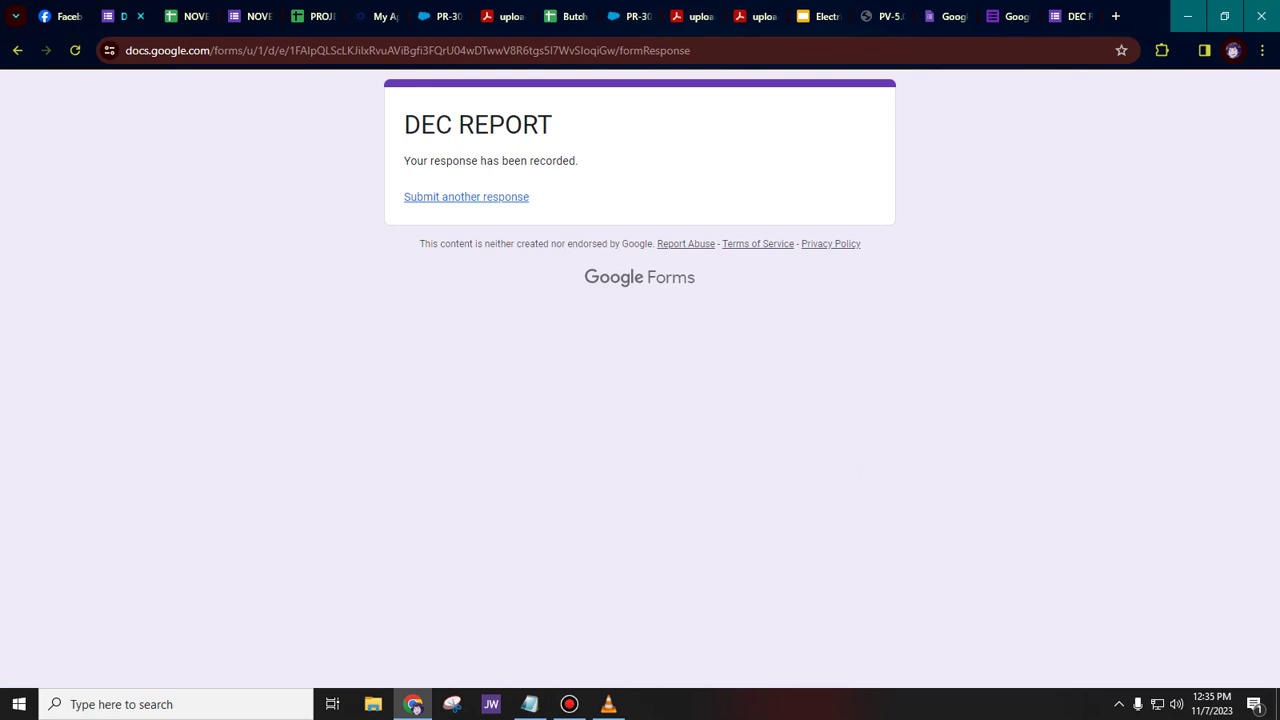
- From the Forms home page, switch to the owner's account and reopen the DEC REPORT form
{"action": "left_click", "coordinate": [1010, 16]}
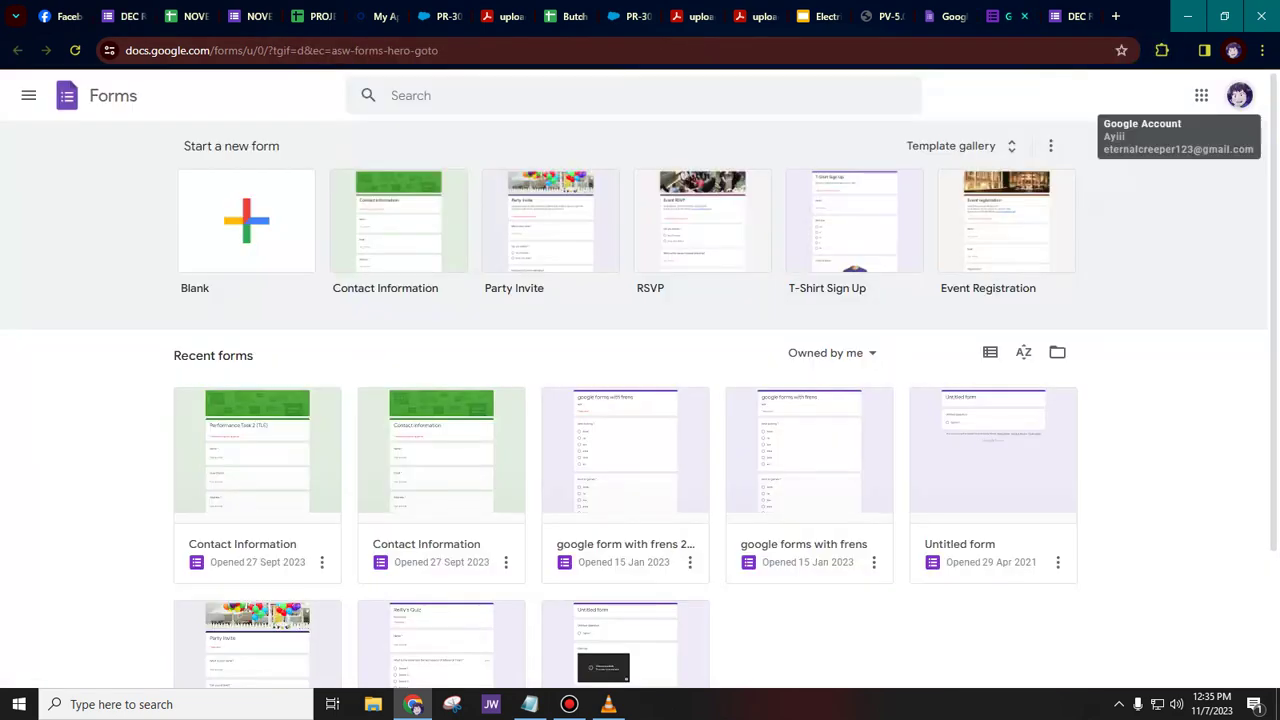
{"action": "scroll", "coordinate": [640, 400], "scroll_direction": "down", "scroll_amount": 1}
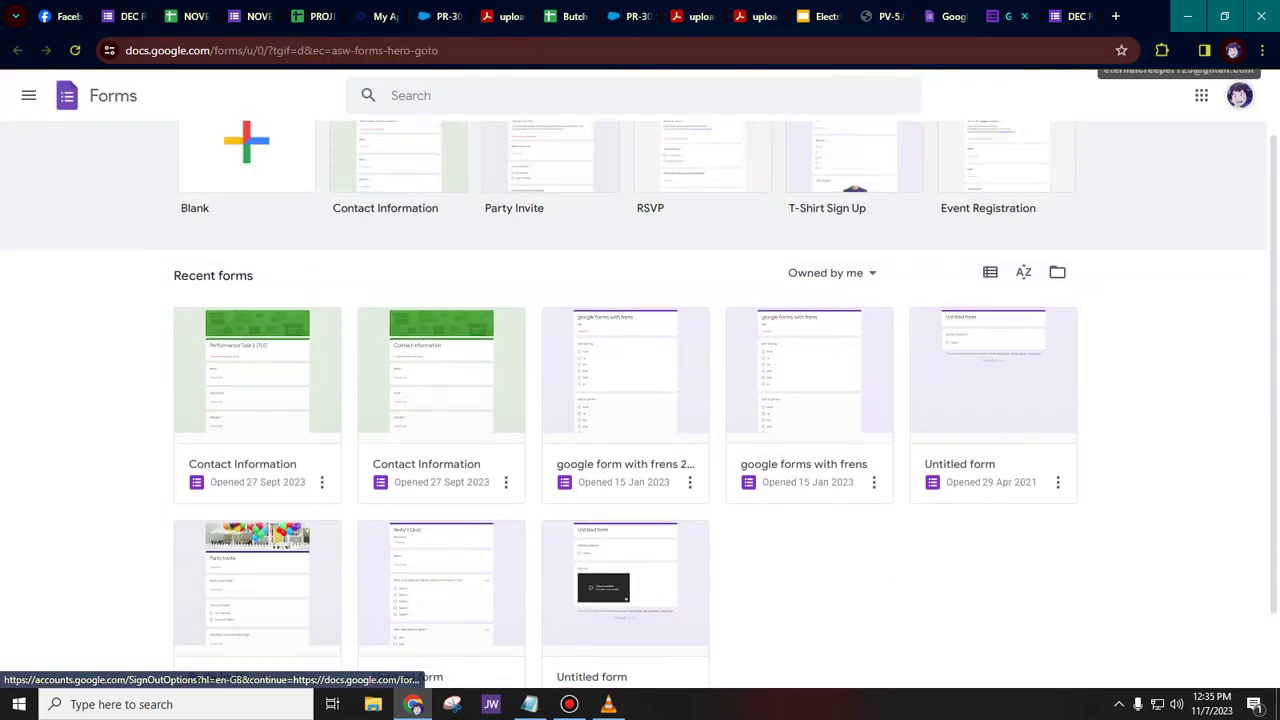
{"action": "left_click", "coordinate": [1239, 95]}
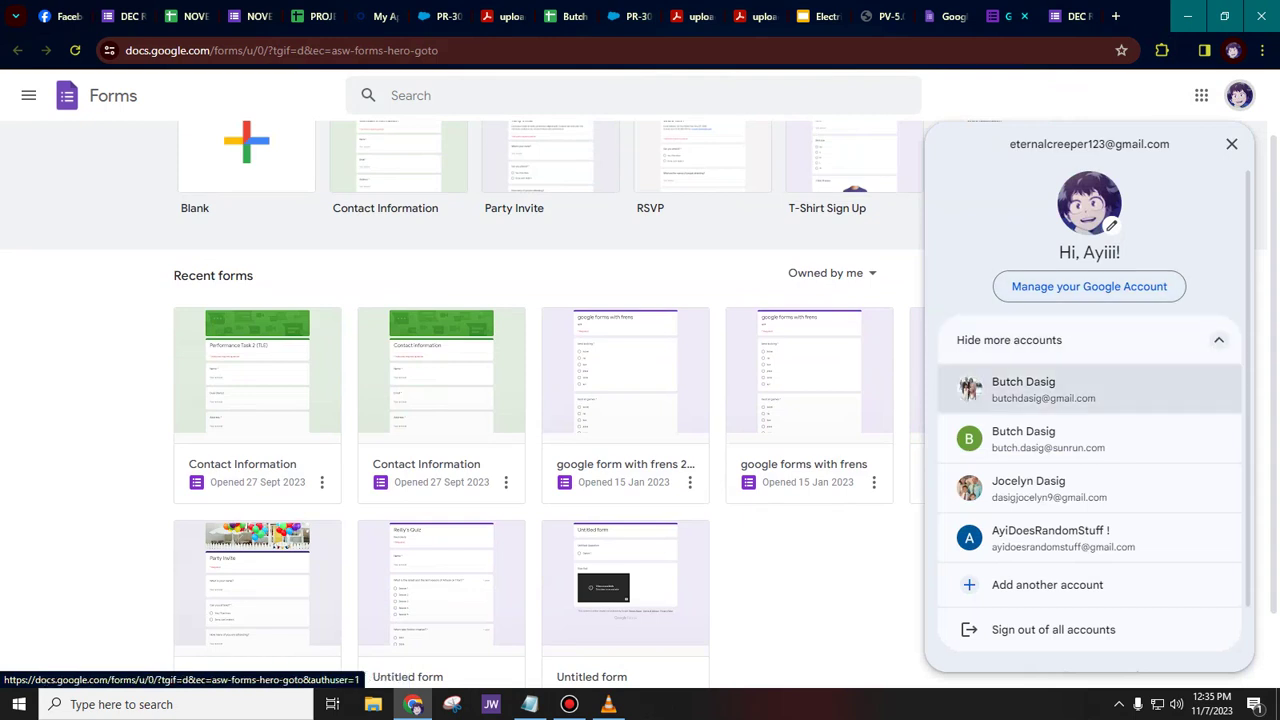
{"action": "left_click", "coordinate": [1023, 389]}
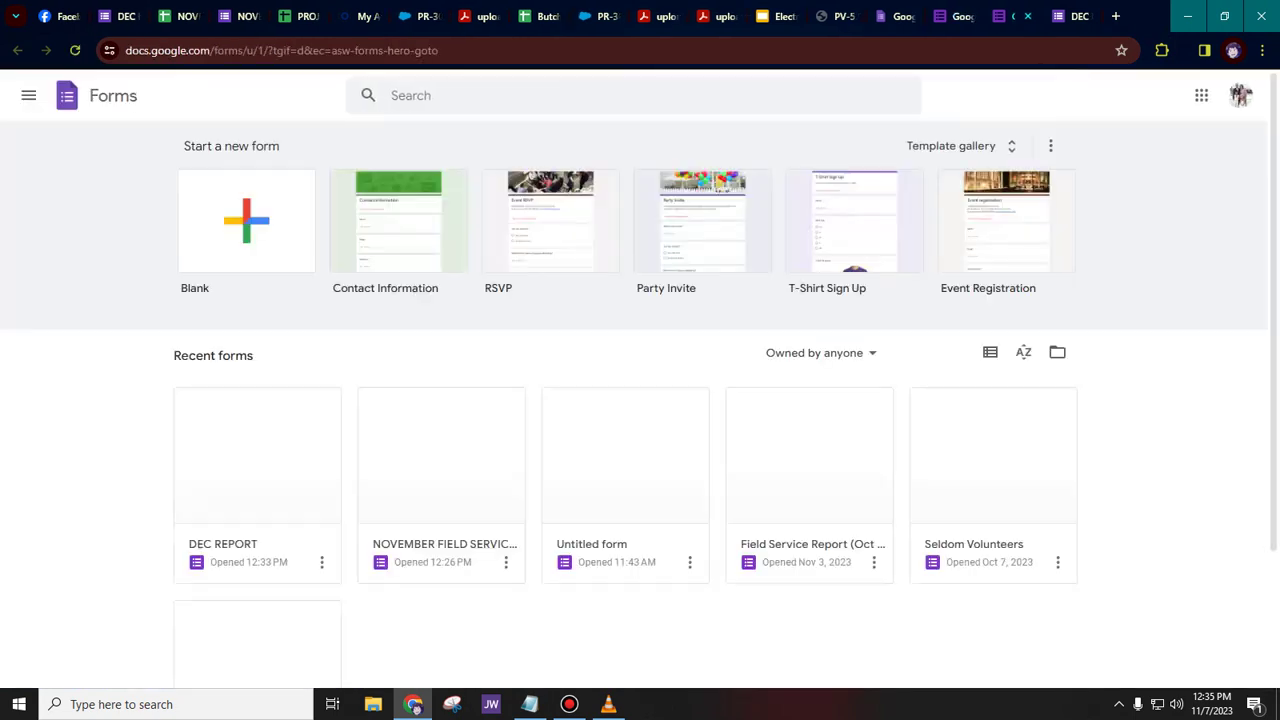
{"action": "scroll", "coordinate": [625, 400], "scroll_direction": "down", "scroll_amount": 1}
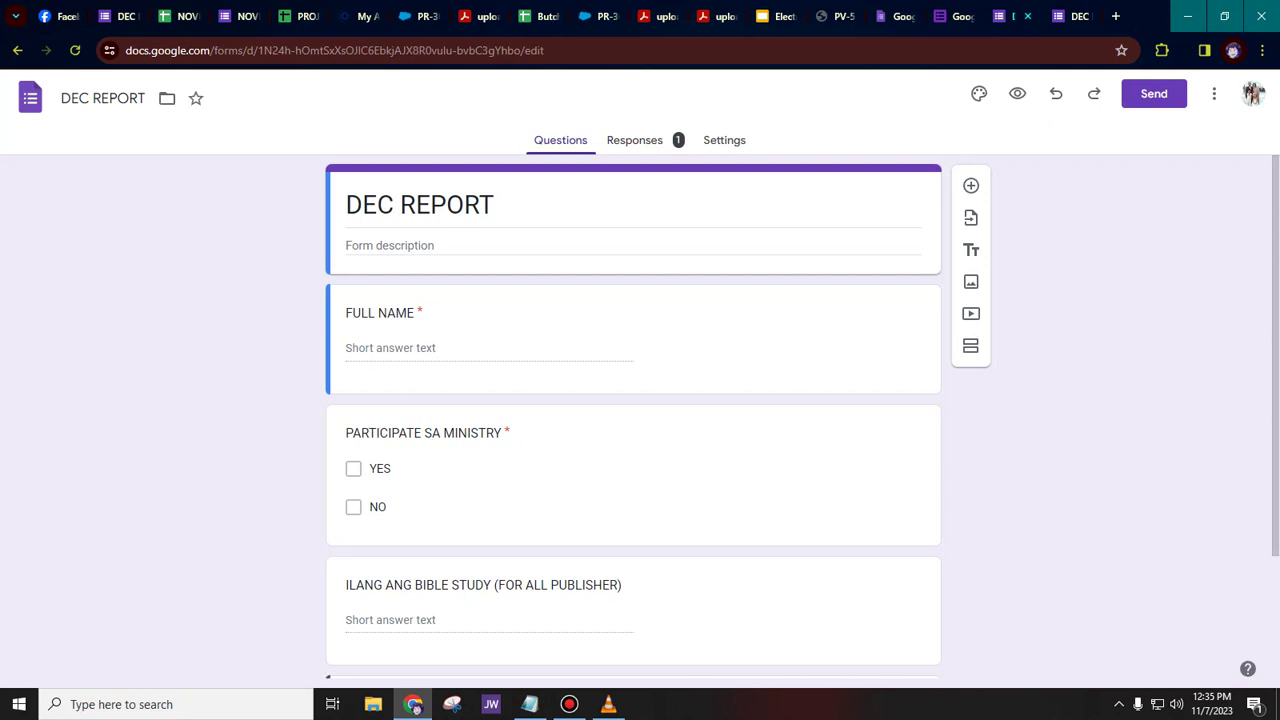
- Link the form's responses to a new DEC REPORT (Responses) sheet holding the YES, 2, 20 test row
{"action": "left_click", "coordinate": [635, 140]}
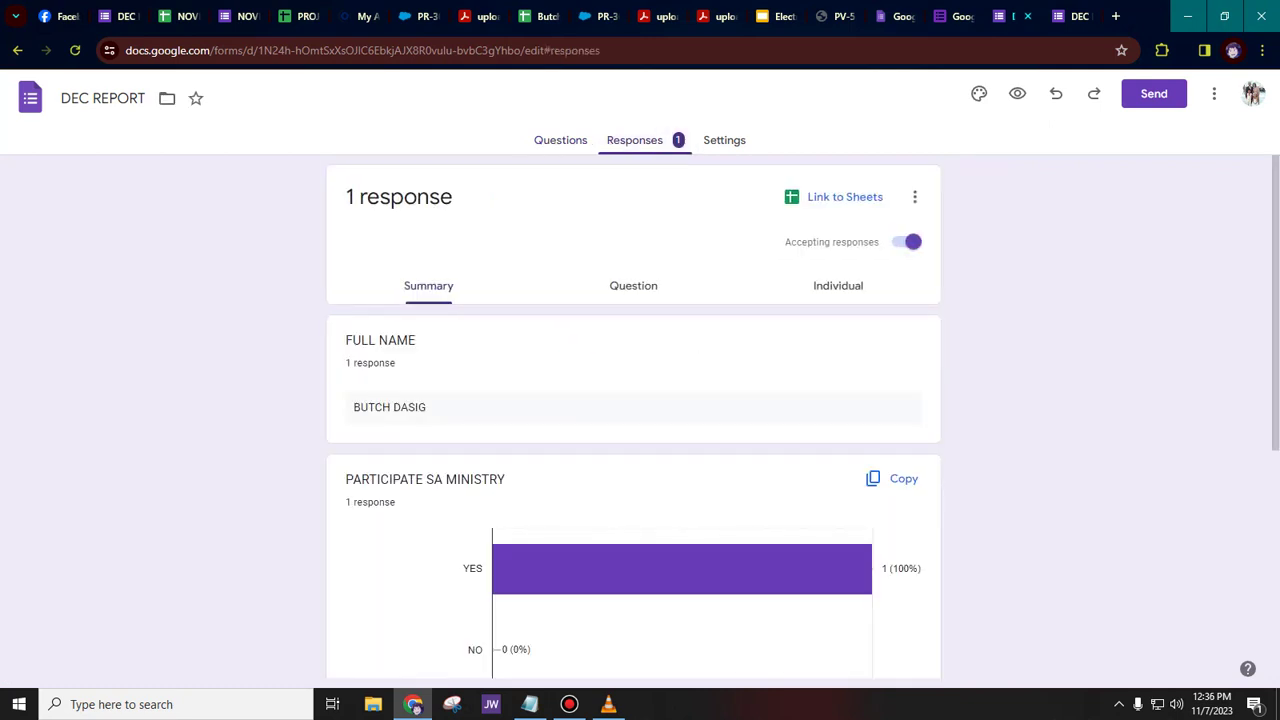
{"action": "scroll", "coordinate": [633, 416], "scroll_direction": "down", "scroll_amount": 4}
{"action": "scroll", "coordinate": [633, 416], "scroll_direction": "up", "scroll_amount": 4}
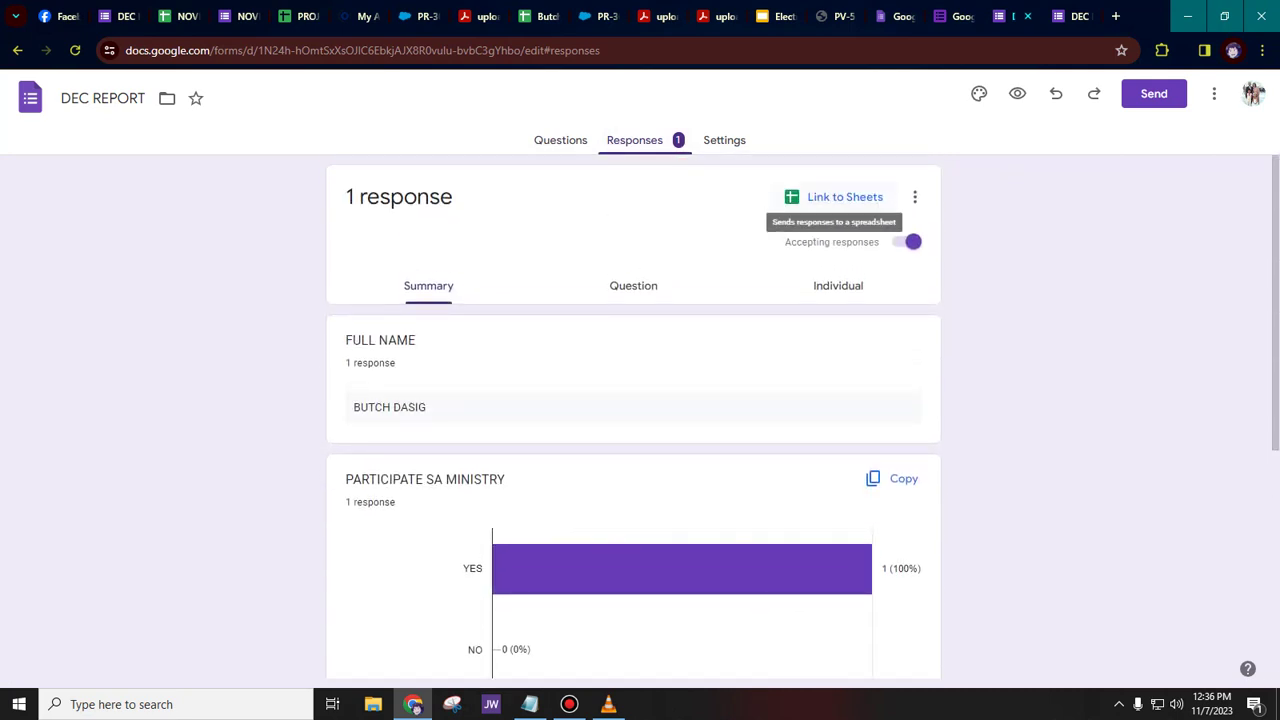
{"action": "left_click", "coordinate": [845, 197]}
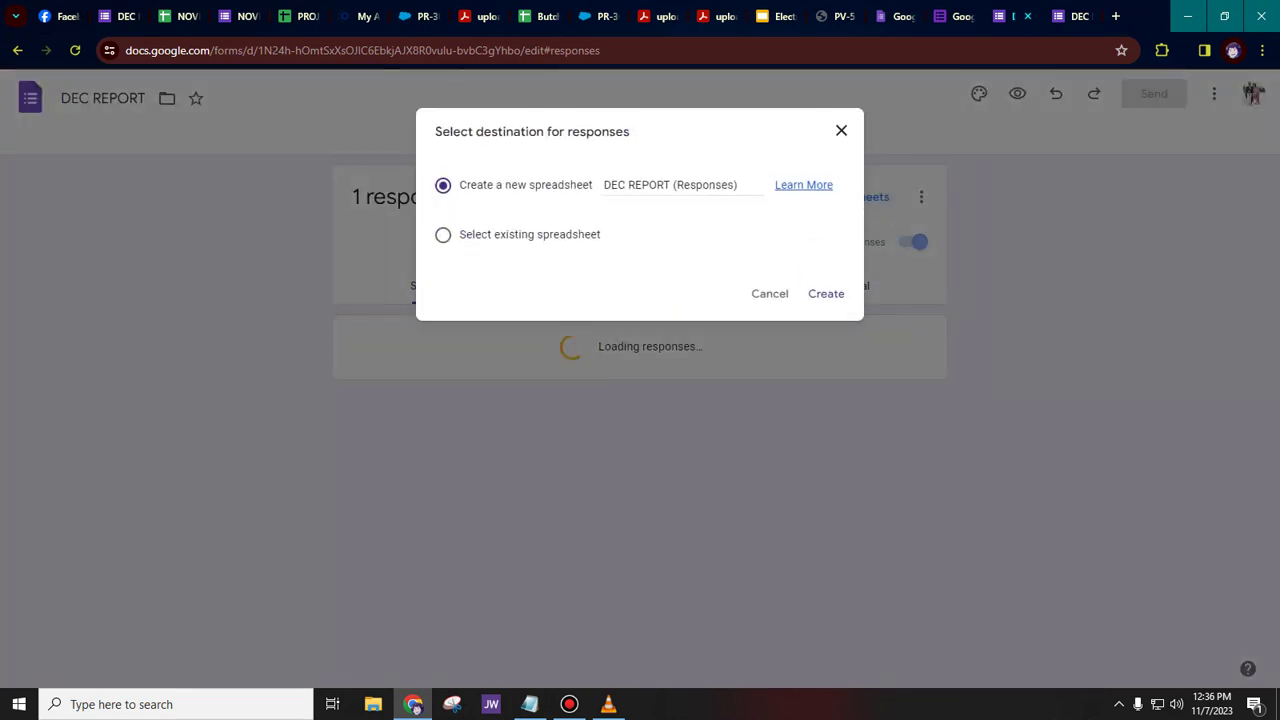
{"action": "left_click", "coordinate": [826, 294]}
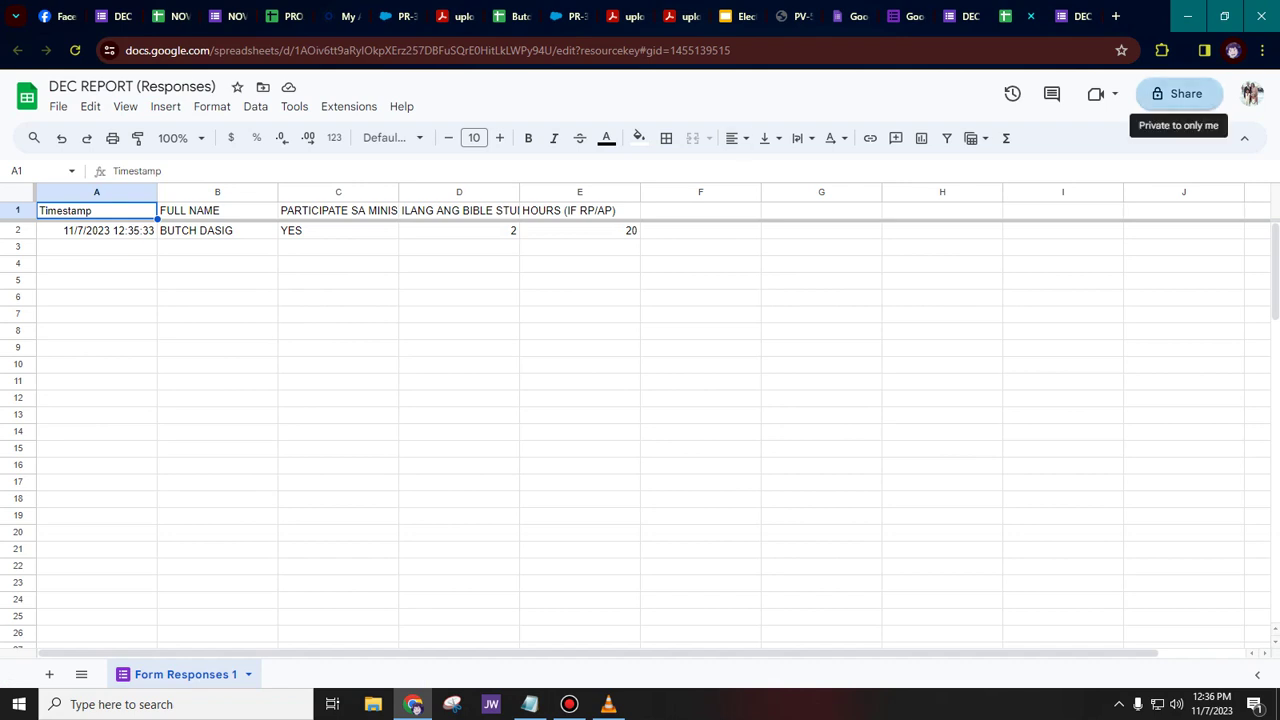
- Change the sheet's general access from Restricted to Anyone with the link and copy its link
{"action": "left_click", "coordinate": [1180, 95]}
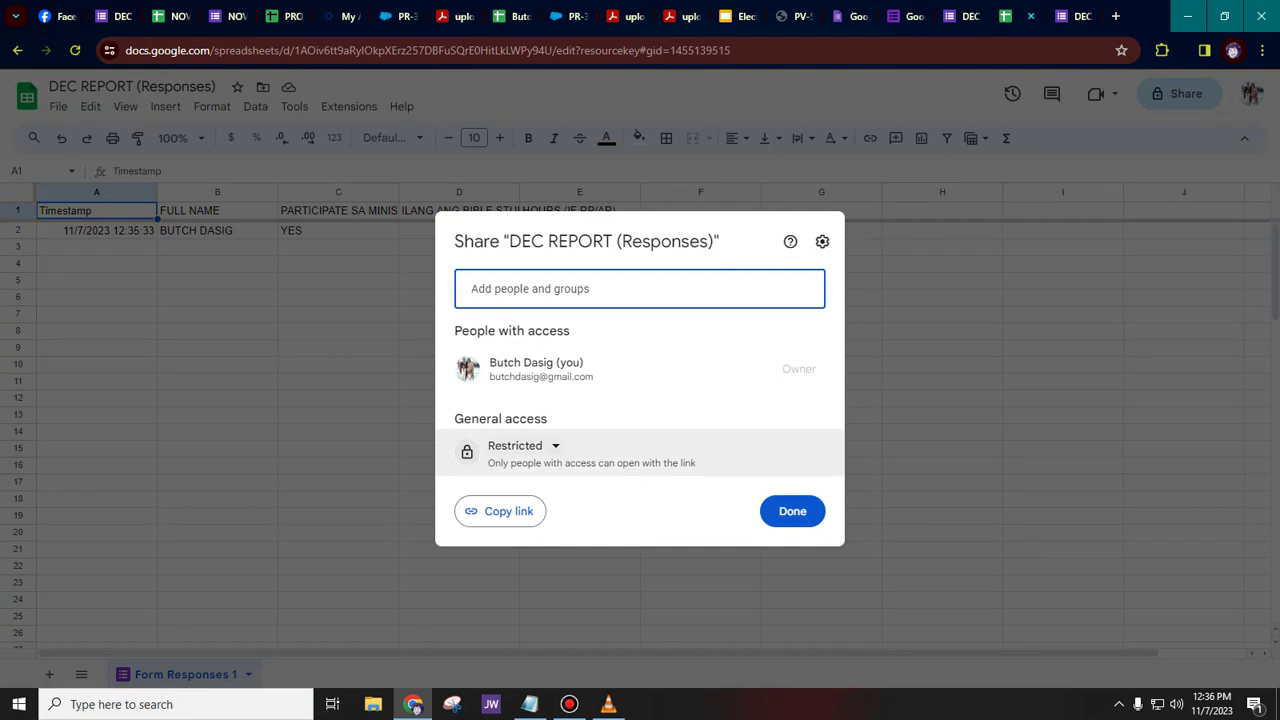
{"action": "left_click", "coordinate": [520, 446]}
{"action": "left_click", "coordinate": [586, 517]}
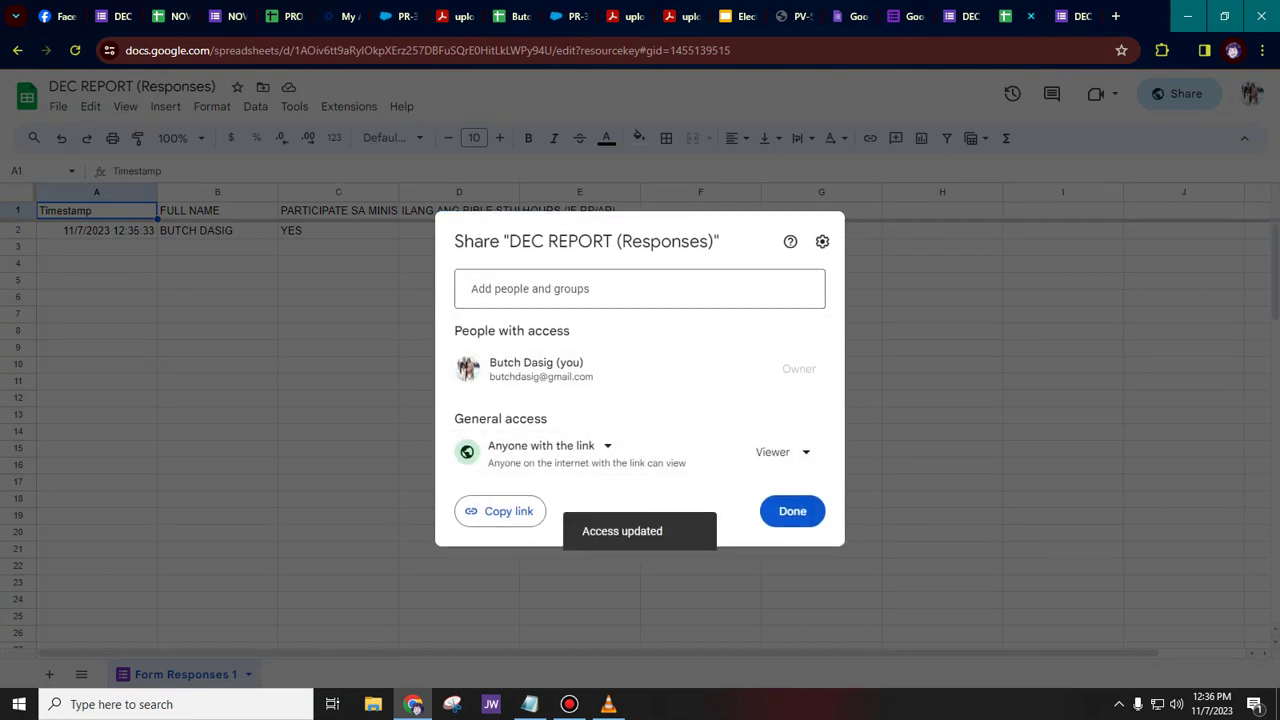
{"action": "left_click", "coordinate": [500, 511]}
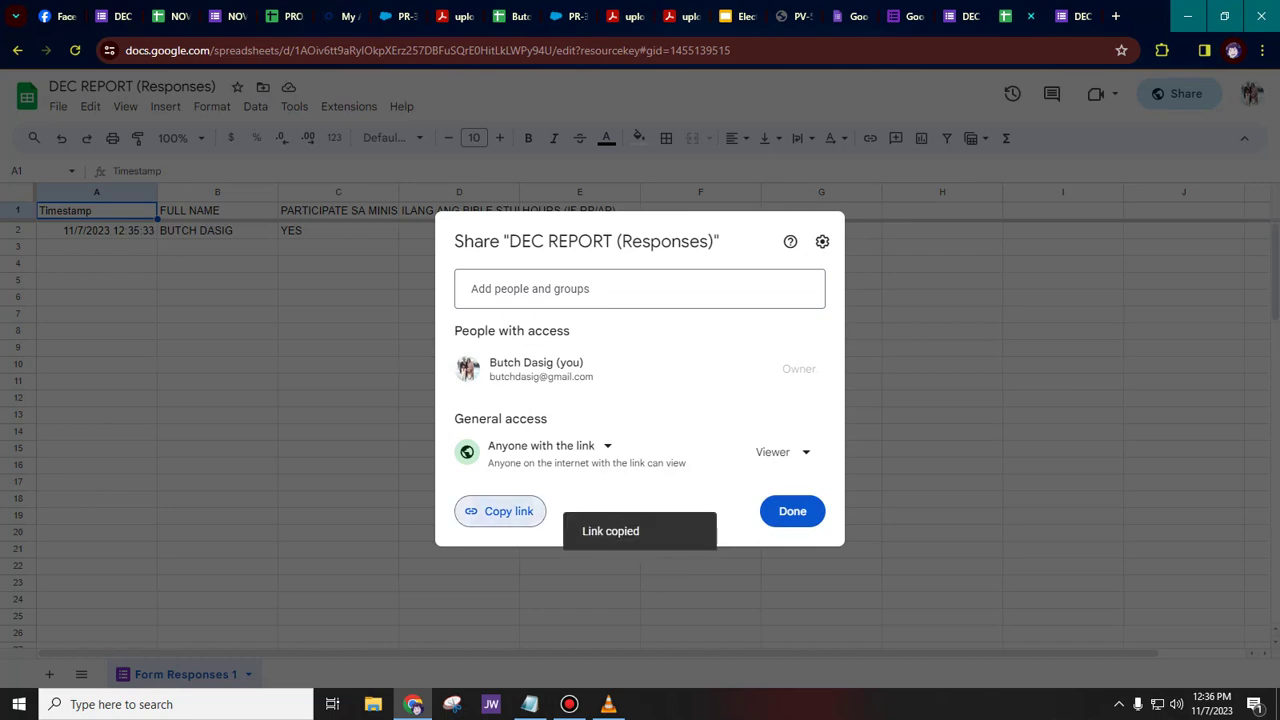
{"action": "left_click", "coordinate": [792, 511]}
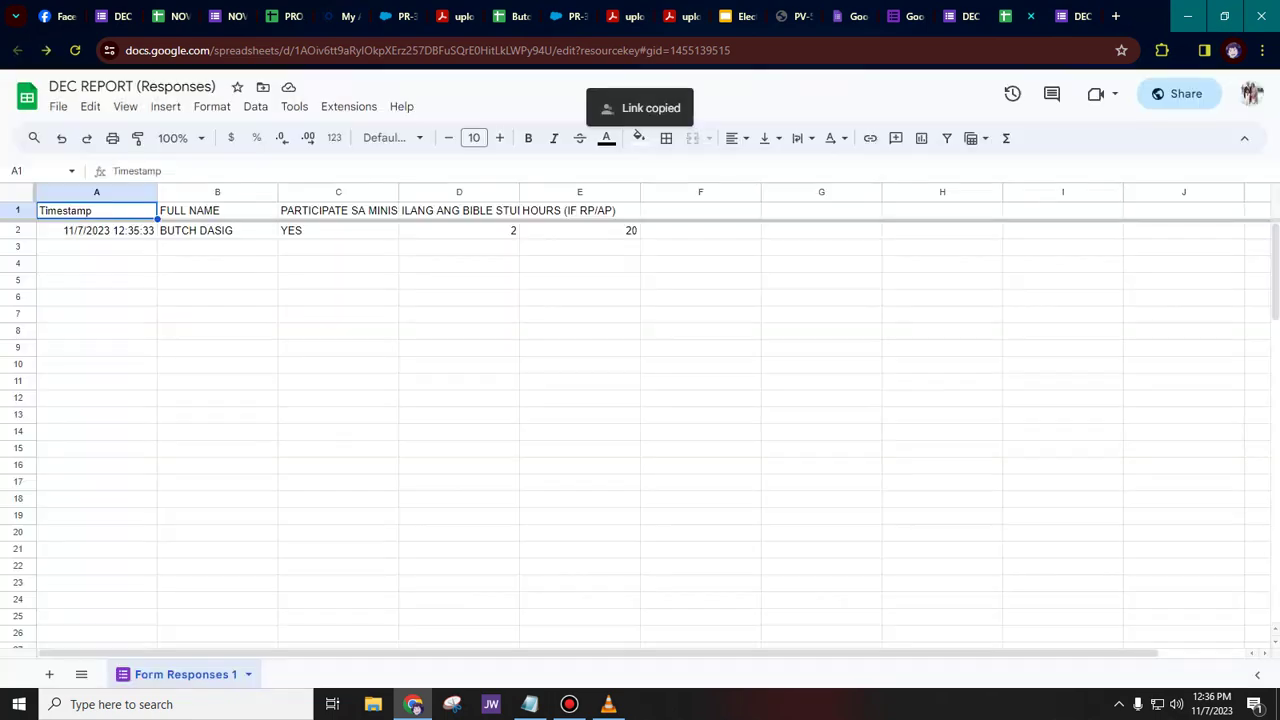
{"action": "left_click", "coordinate": [60, 16]}
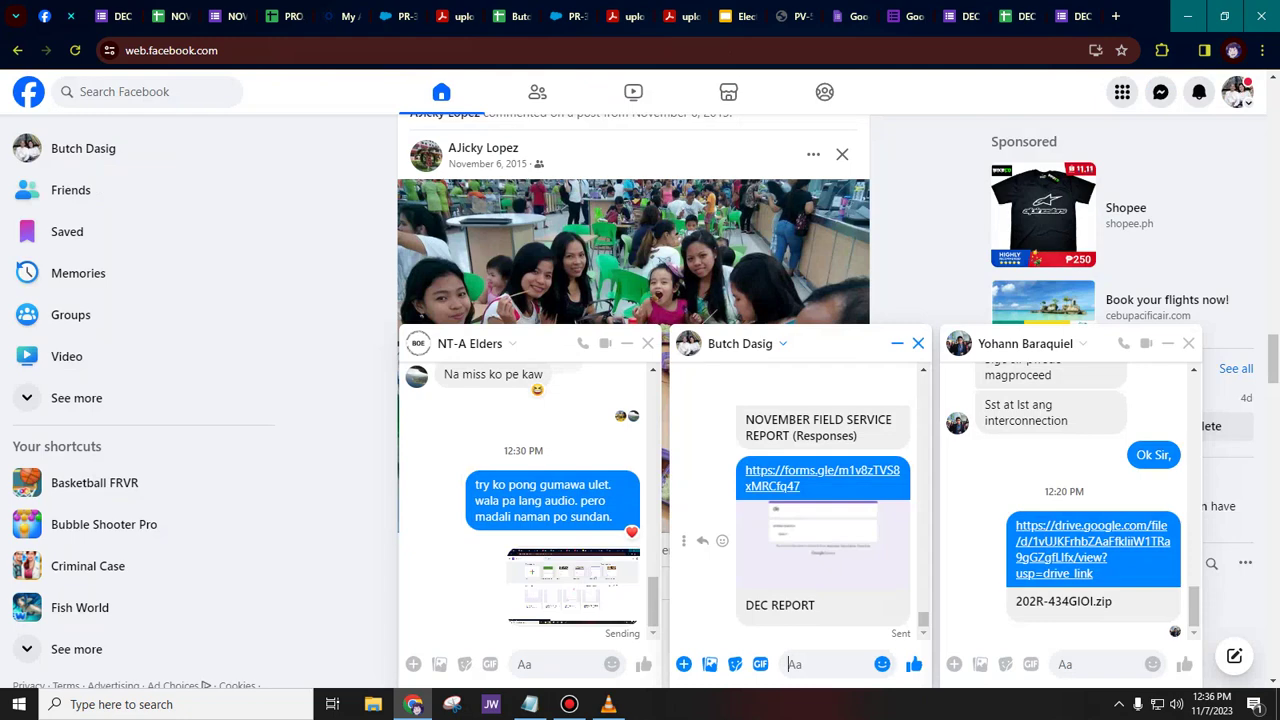
- Paste and send the spreadsheet link in the Messenger chat, then open the sent link
{"action": "right_click", "coordinate": [818, 662]}
{"action": "left_click", "coordinate": [843, 480]}
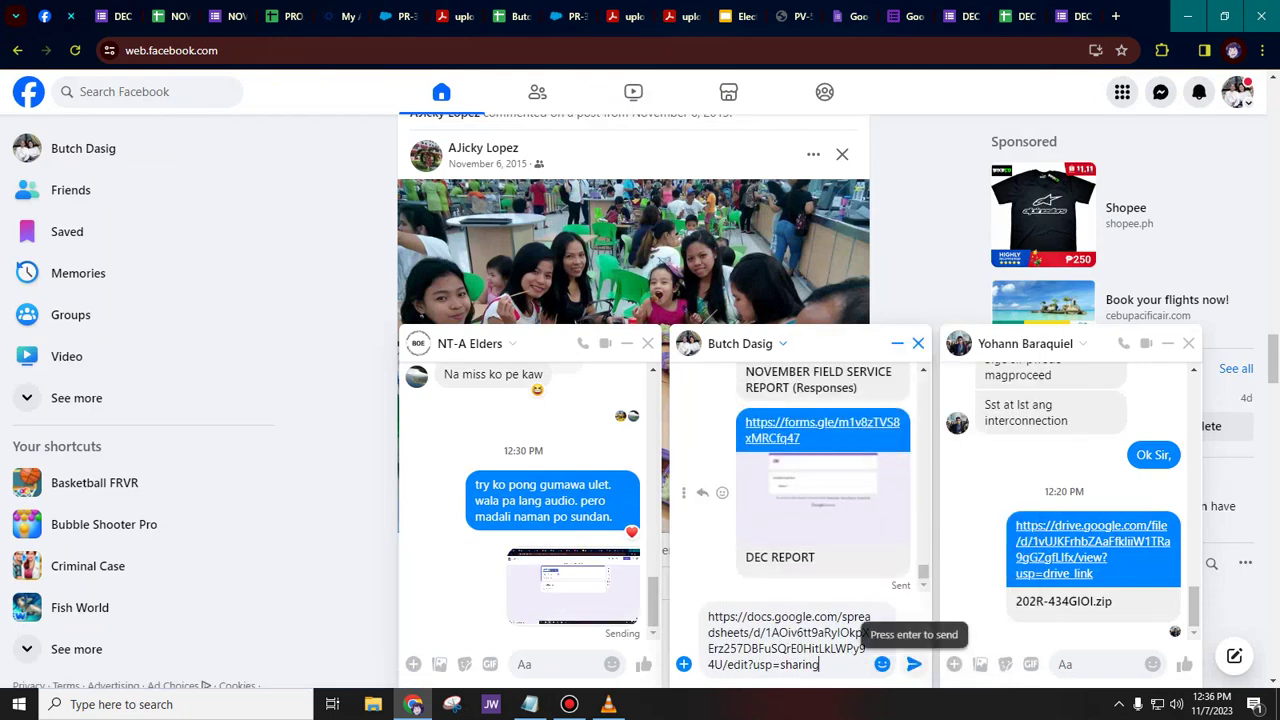
{"action": "left_click", "coordinate": [914, 664]}
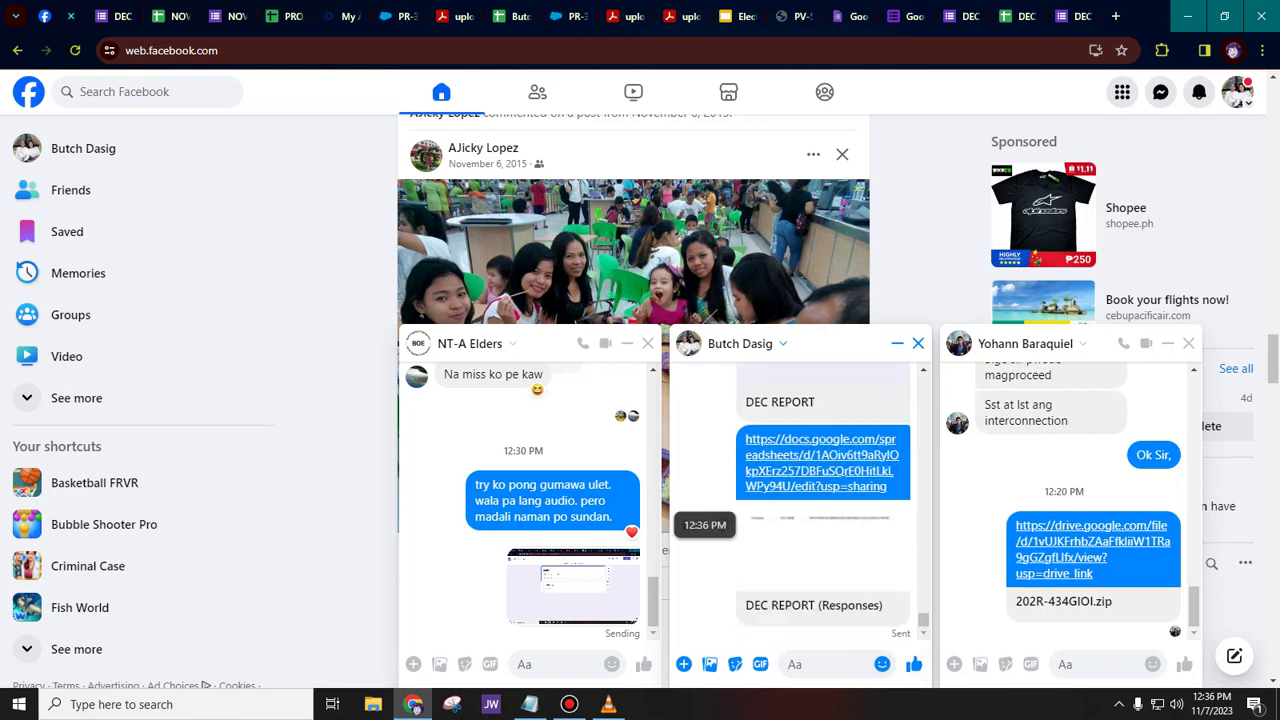
{"action": "left_click", "coordinate": [822, 462]}
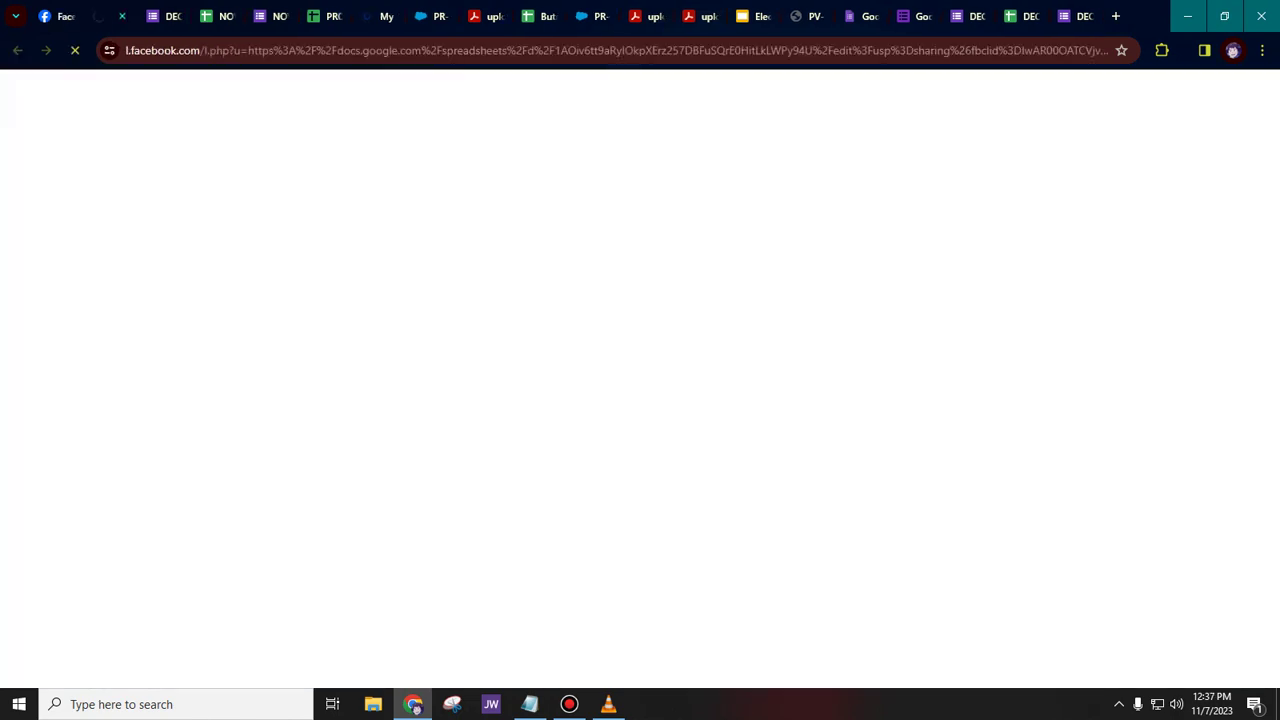